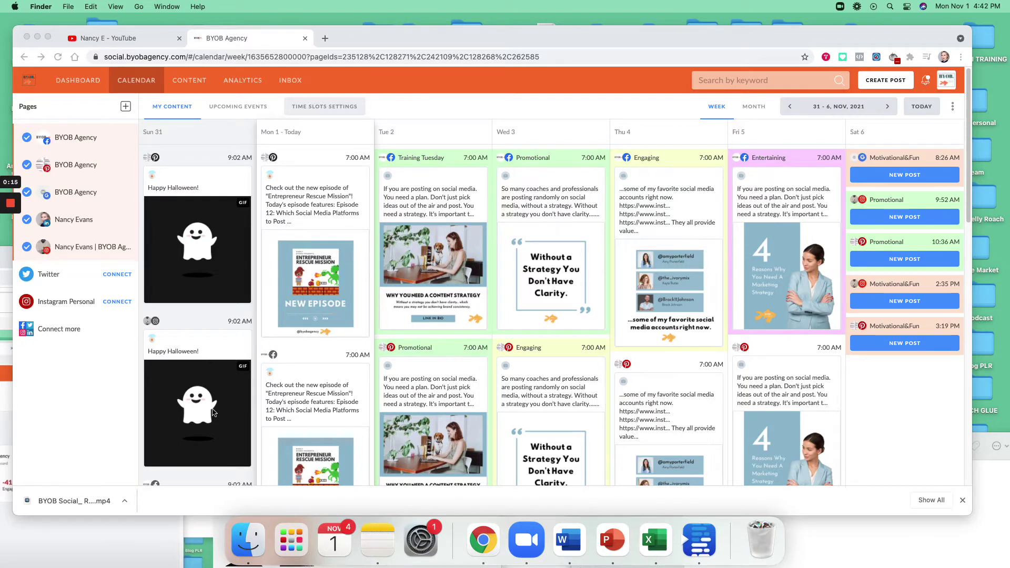
Filter the content calendar to the Instagram business page only by deselecting the Facebook, Pinterest, Google and LinkedIn pages
left_click(136, 83)
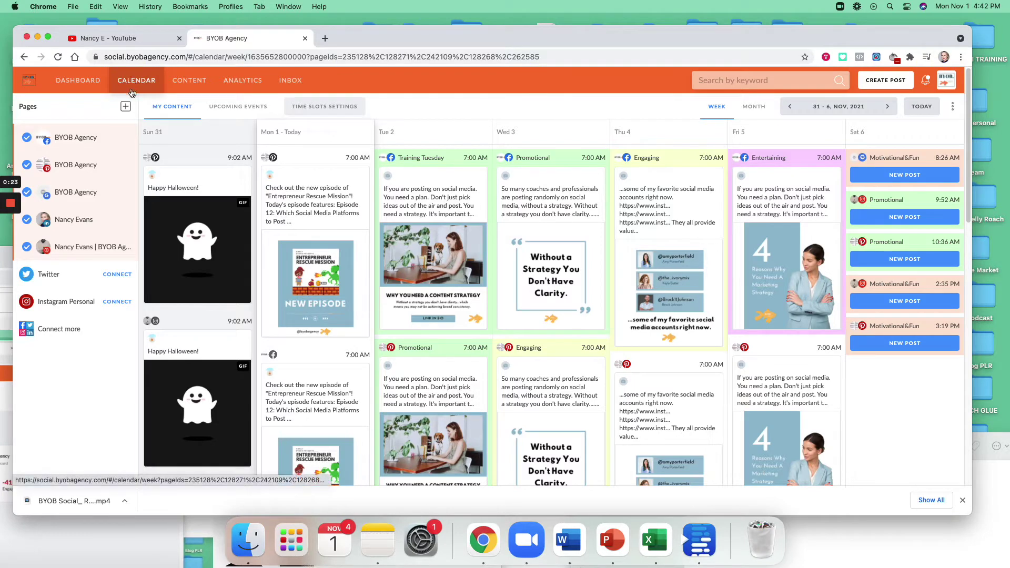
left_click(27, 138)
left_click(27, 165)
left_click(27, 193)
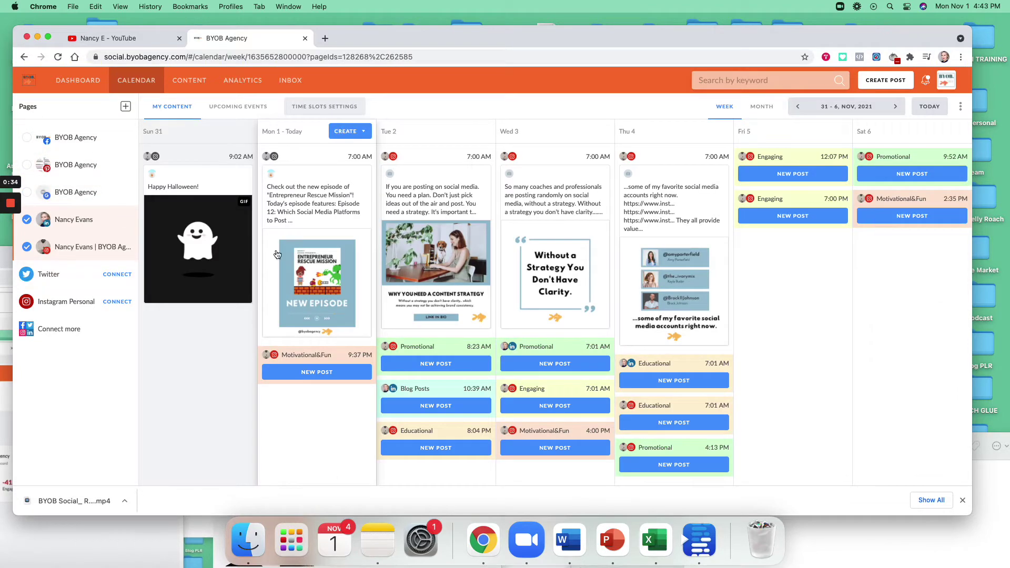
left_click(27, 221)
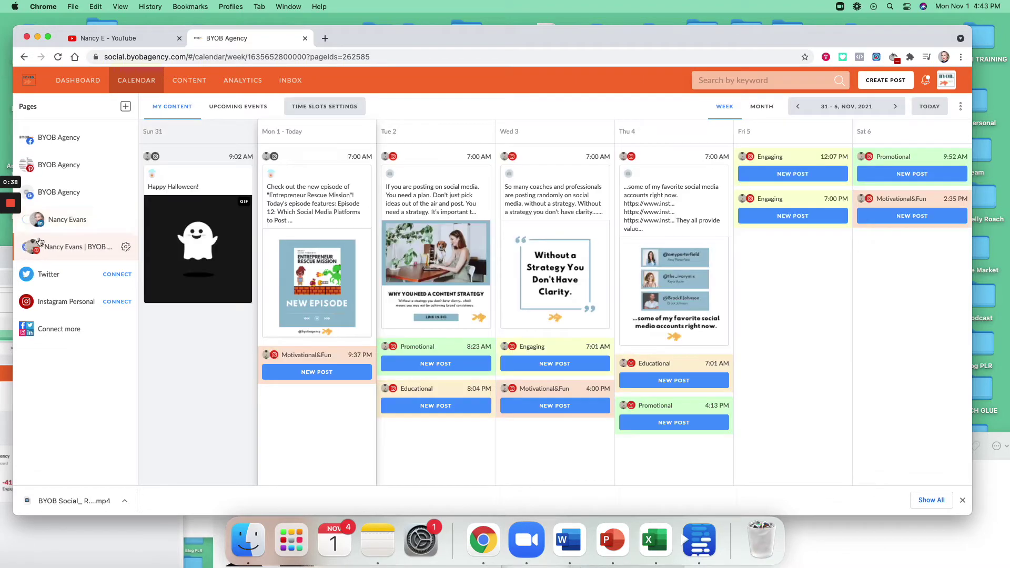
left_click(27, 220)
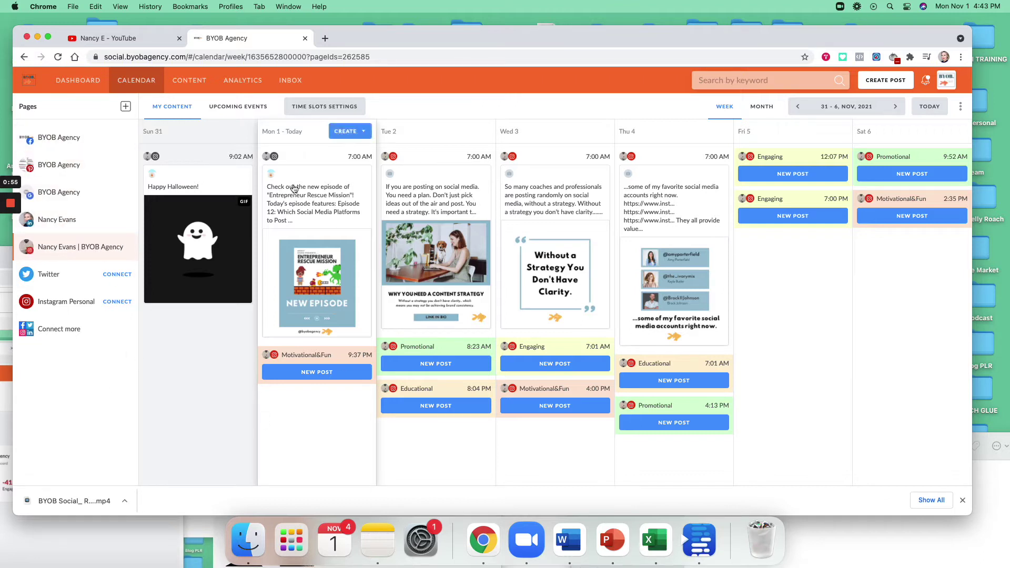
Browse the upcoming events and their suggested graphics for the week of 31 October to 6 November 2021
left_click(222, 107)
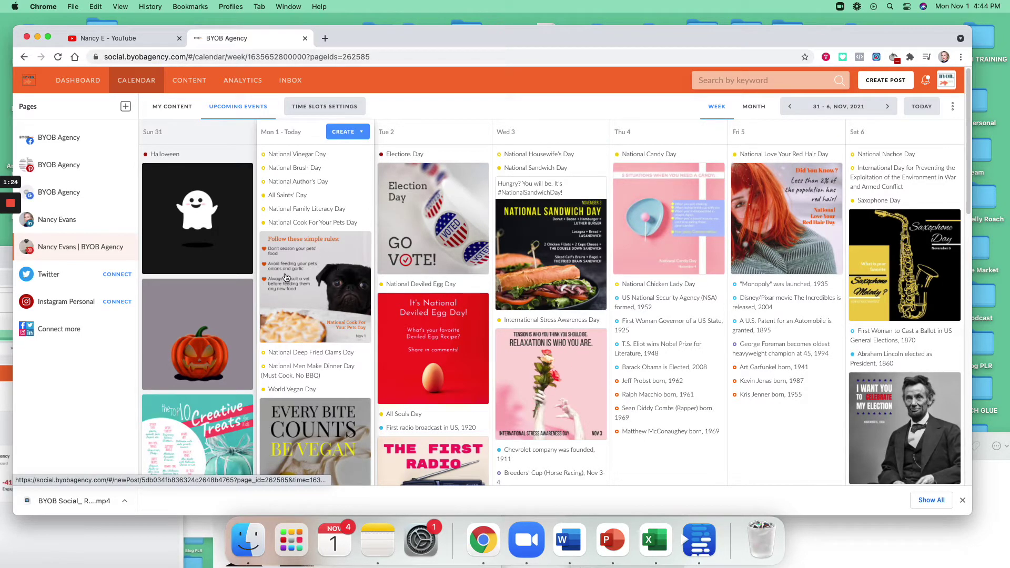
scroll(831, 325, "down", 10)
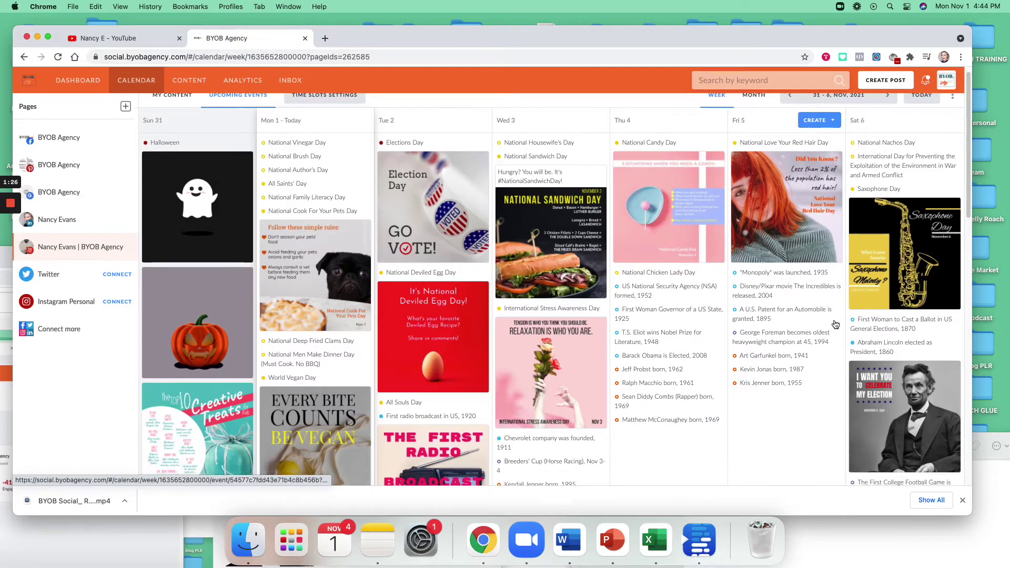
scroll(747, 368, "up", 10)
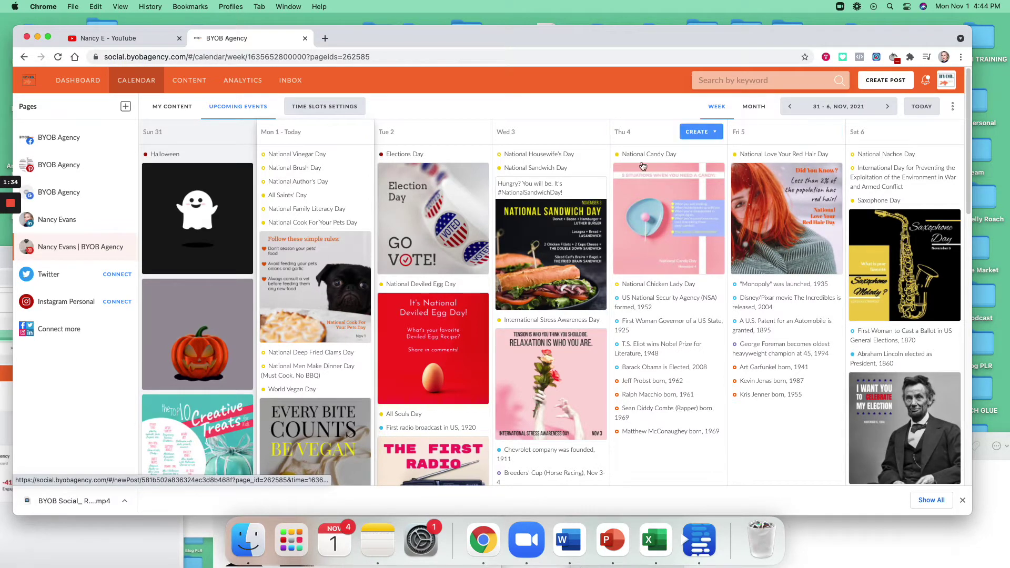
Start a post from the National Candy Day graphic on Thursday 4 November and add the Pinterest page as a destination
left_click(663, 222)
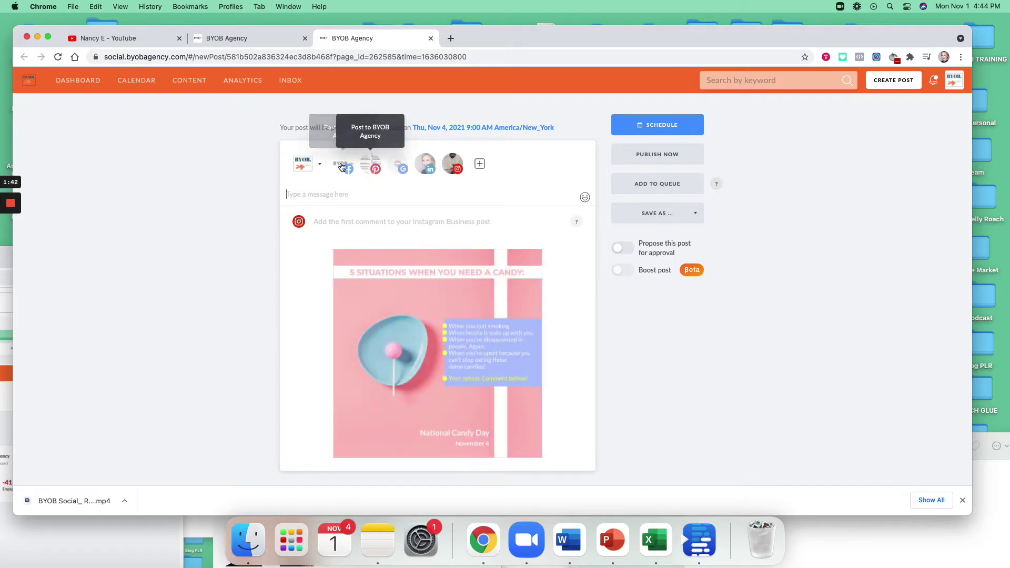
left_click(371, 164)
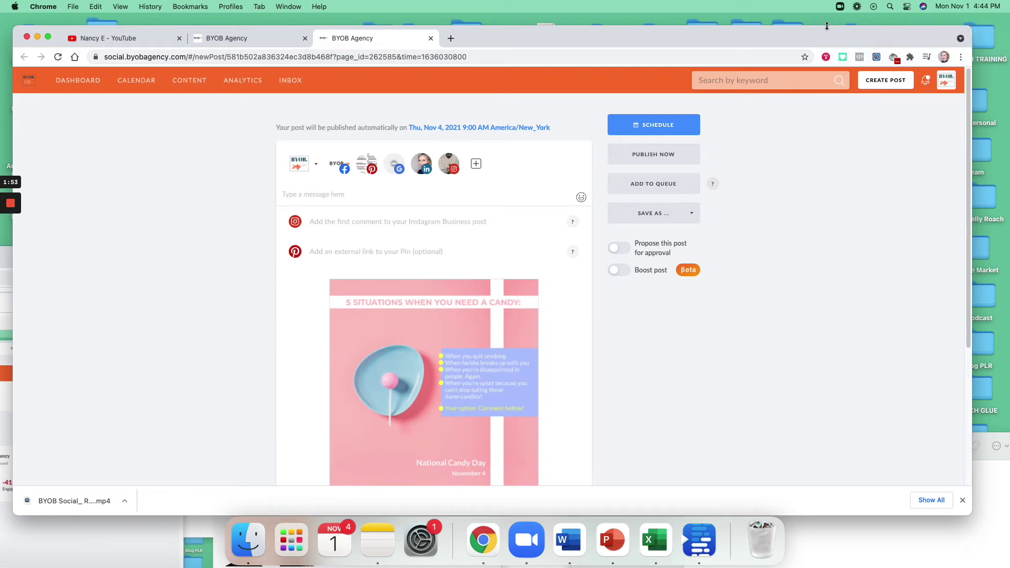
Try replacing the last white bullet in the post graphic with "Ead;lkjadl;kj;ljkadf" and leave the graphic editor without saving
mouse_move(383, 400)
scroll(214, 192, "down", 3)
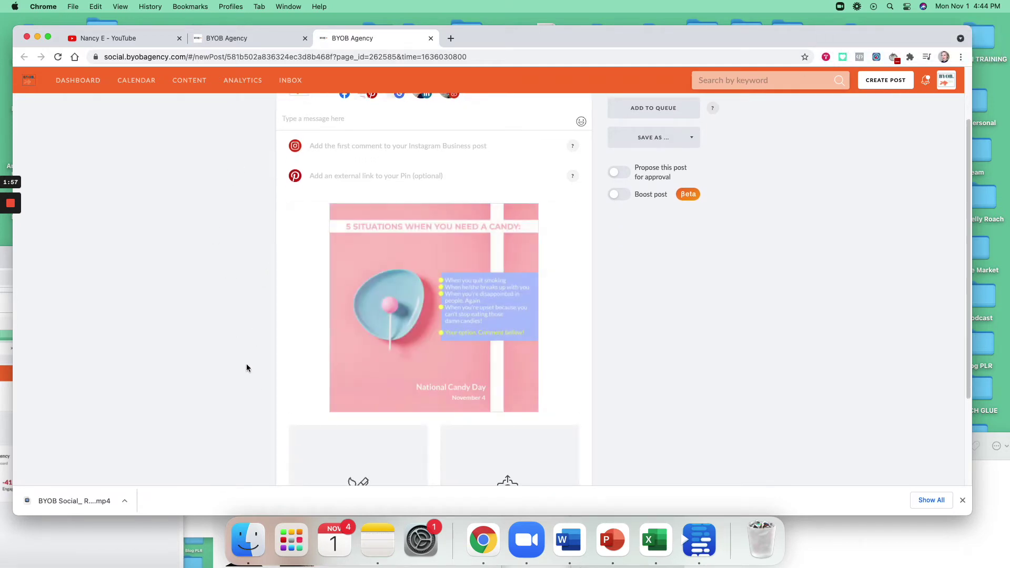
mouse_move(434, 292)
left_click(421, 395)
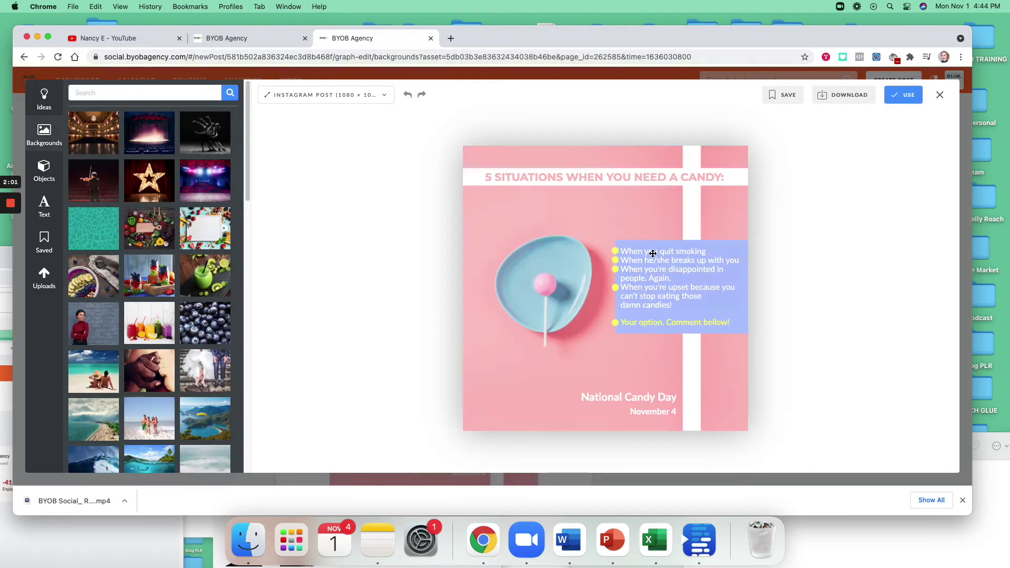
left_click(653, 254)
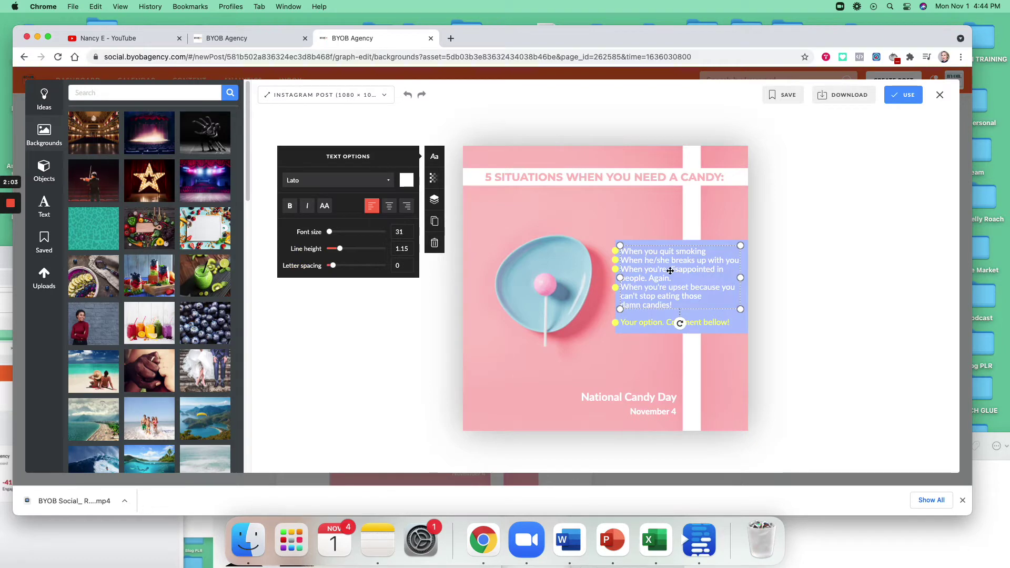
double_click(652, 299)
left_click(661, 303)
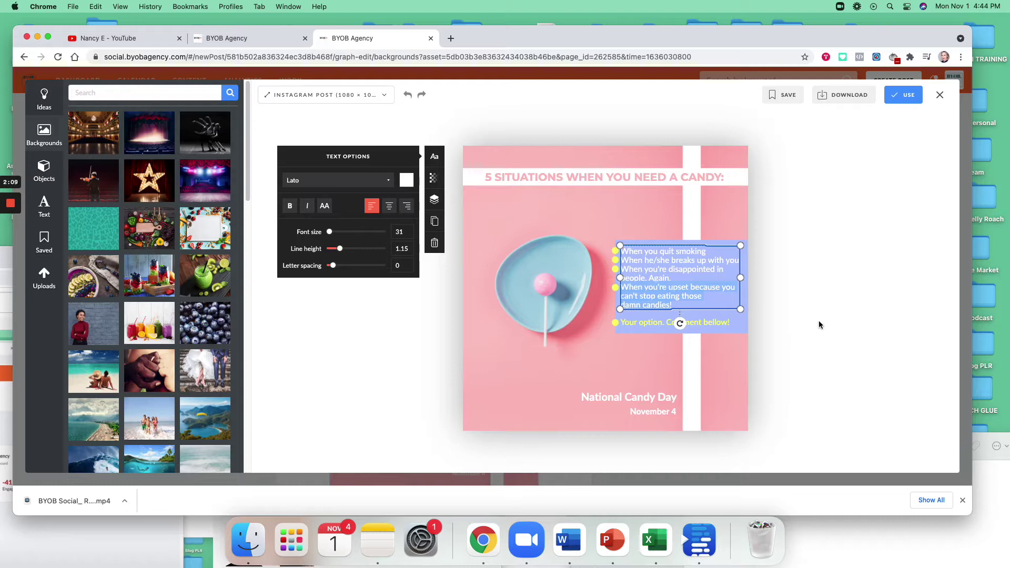
type("Ead;lkjadl;kj;ljkadf")
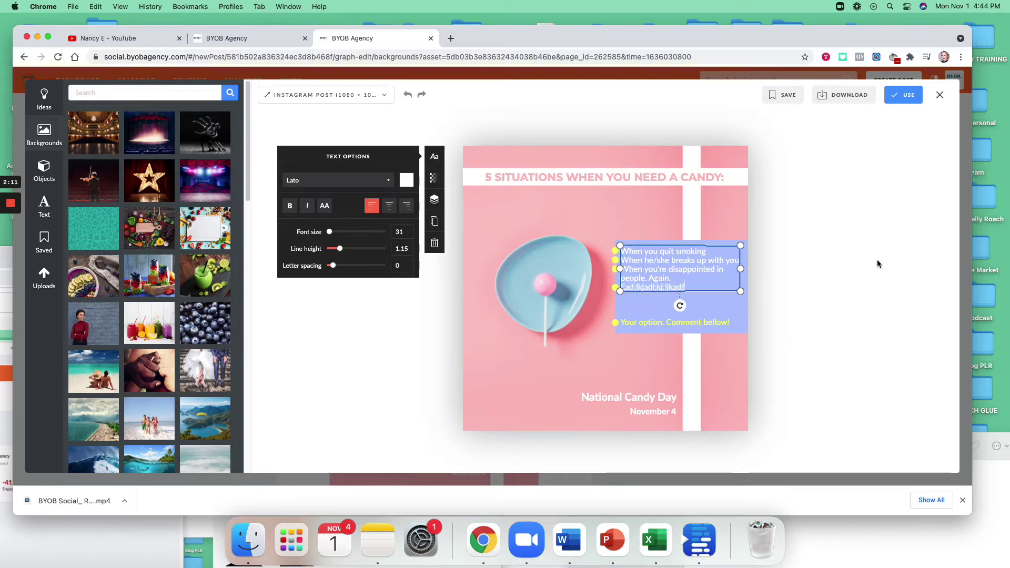
left_click(682, 378)
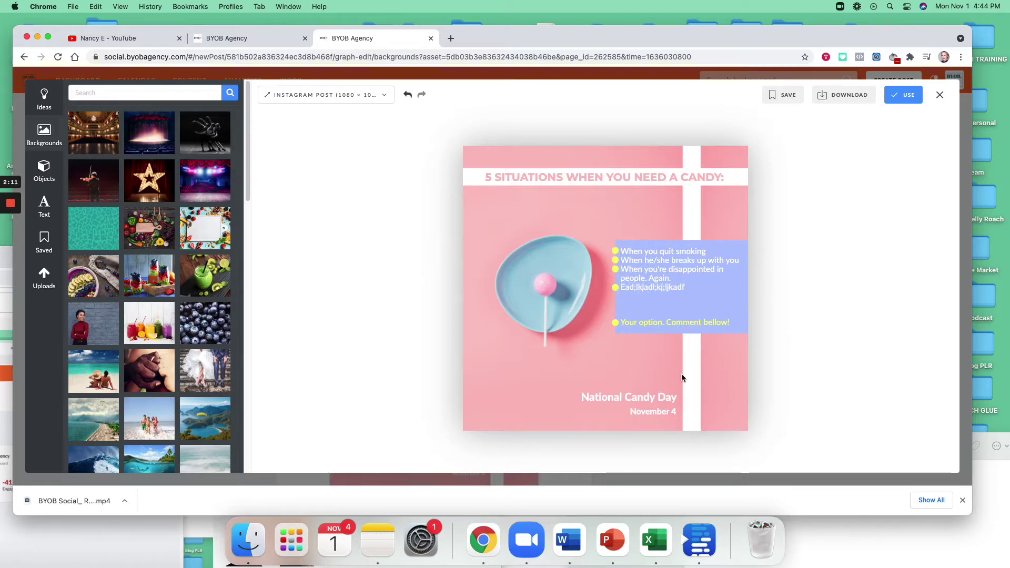
left_click(940, 95)
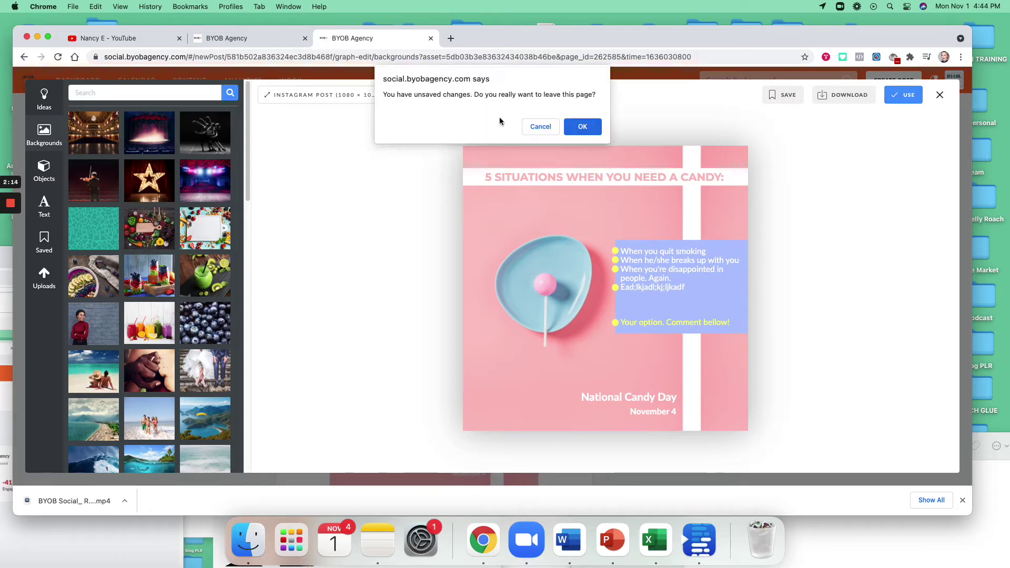
left_click(582, 126)
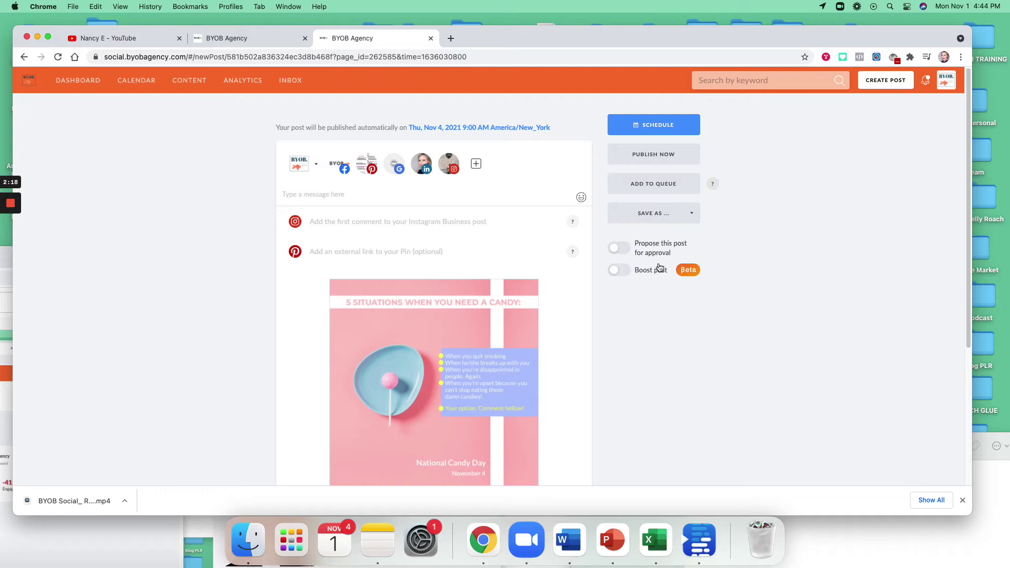
Abandon the unsaved National Candy Day post and return to the dashboard
mouse_move(545, 306)
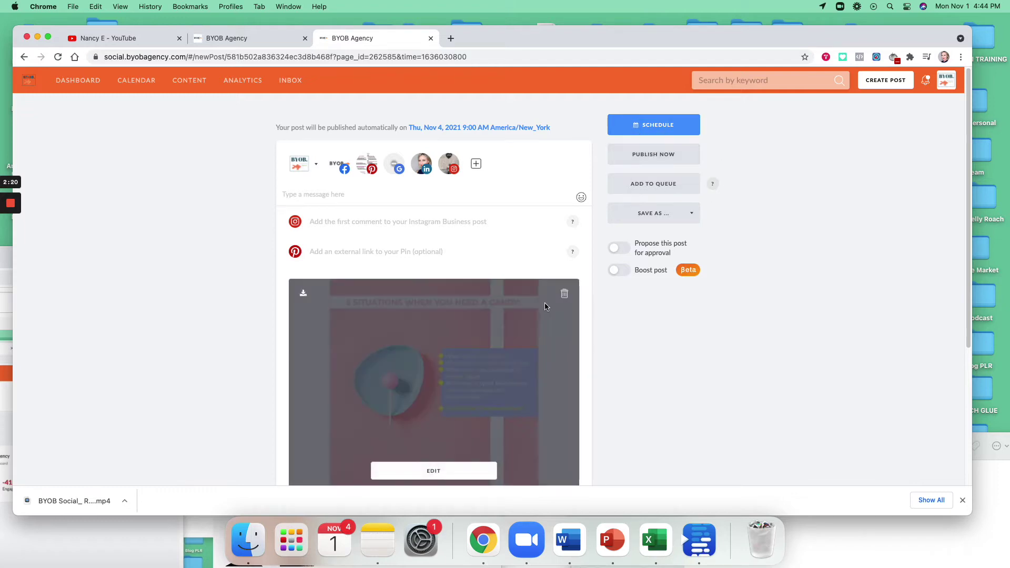
left_click(24, 58)
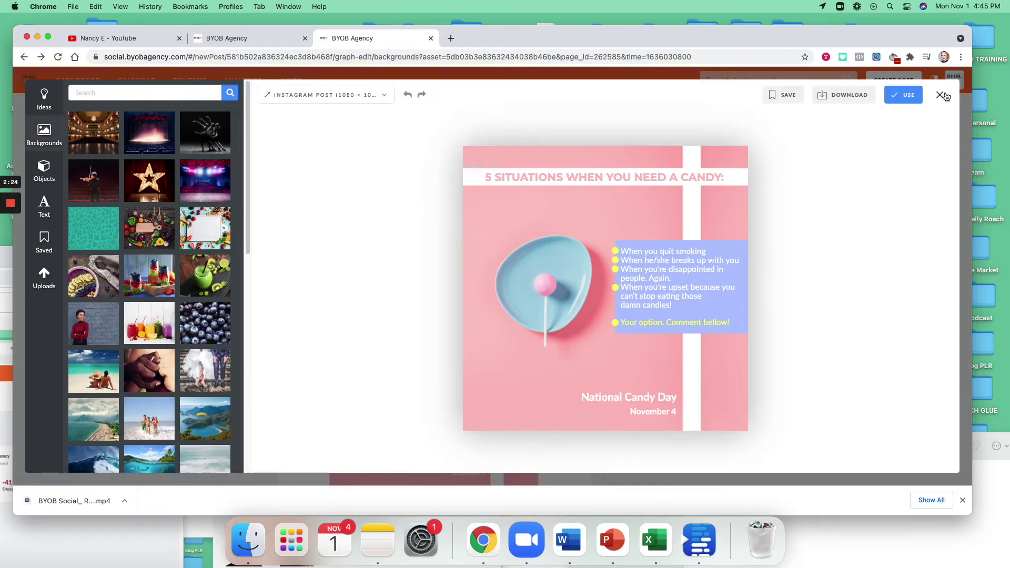
left_click(941, 96)
left_click(87, 85)
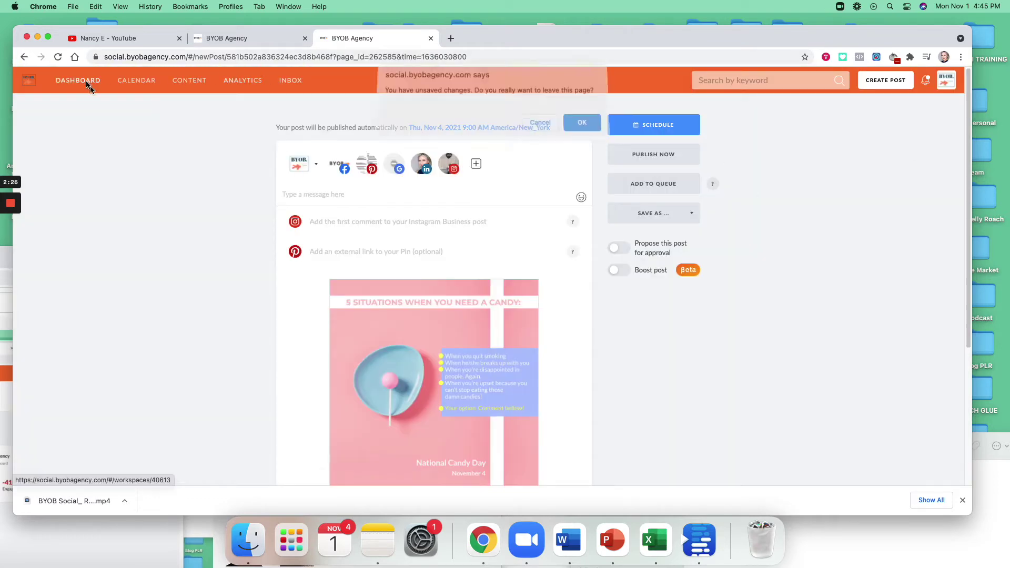
left_click(581, 128)
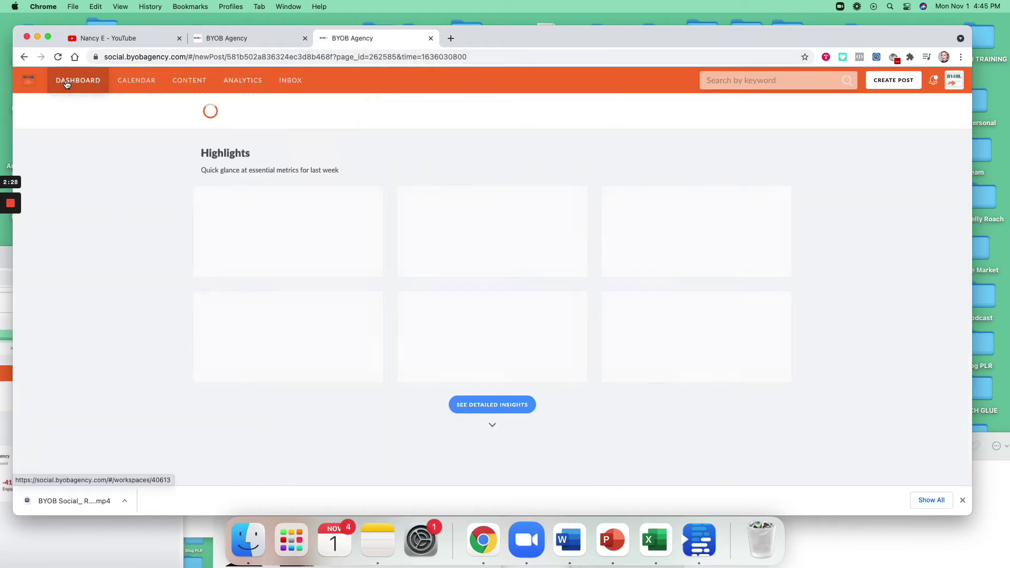
View the calendar's own scheduled content and move forward to the week of 7–13 November 2021
left_click(136, 81)
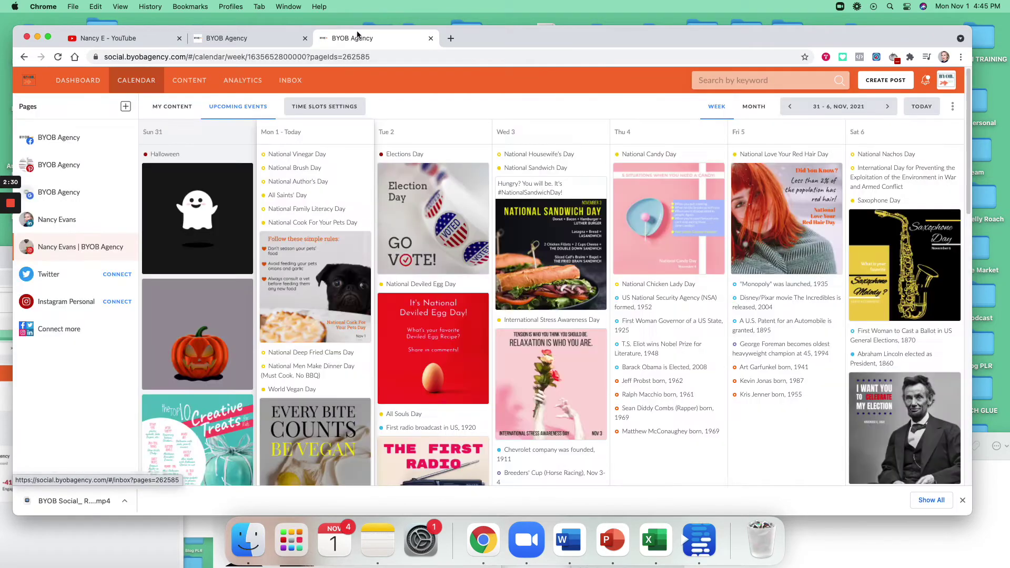
left_click(172, 108)
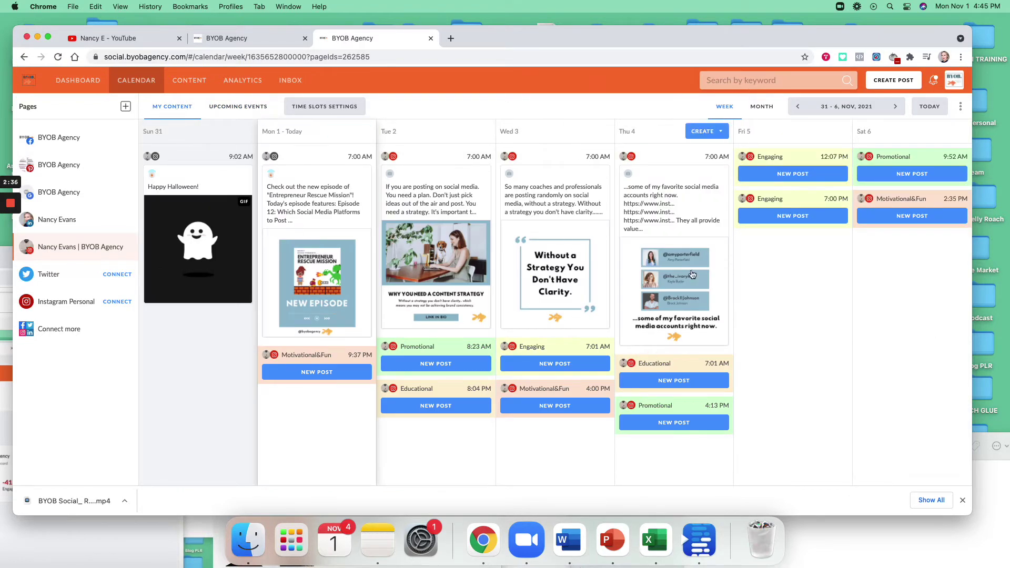
mouse_move(170, 90)
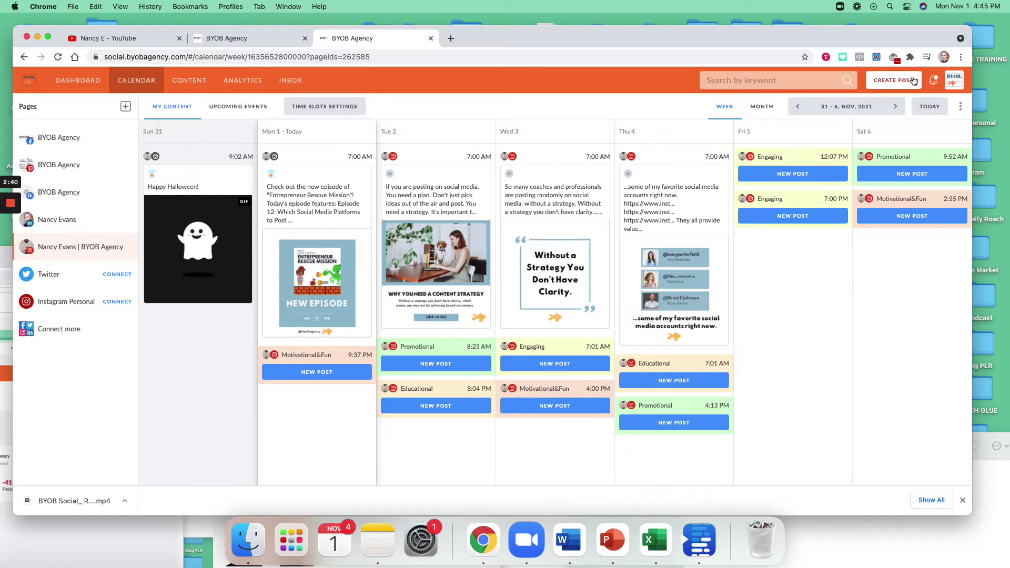
left_click(896, 108)
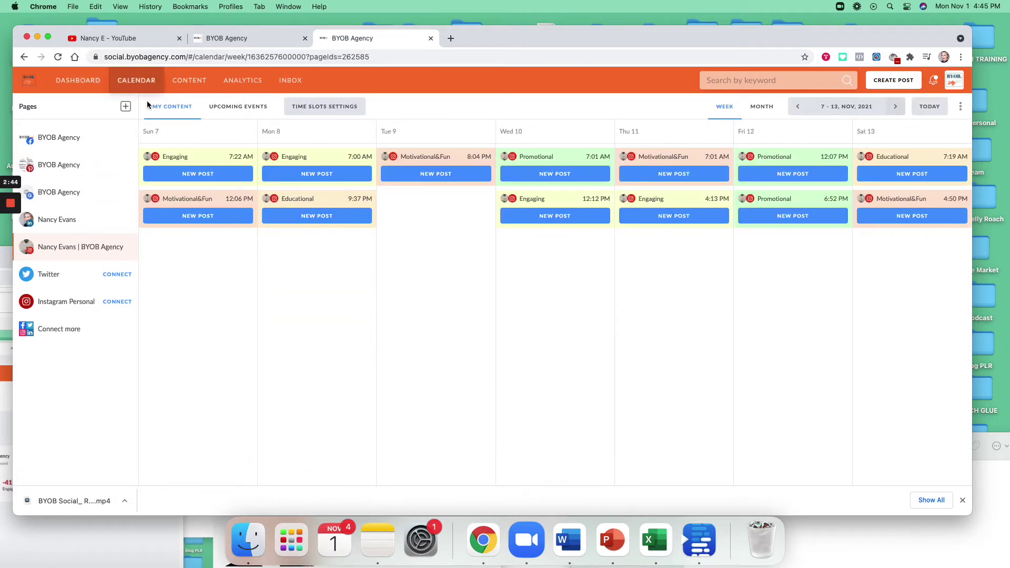
Open the post ideas library and check the options on the Pay First and A Crucial Skill templates
mouse_move(169, 78)
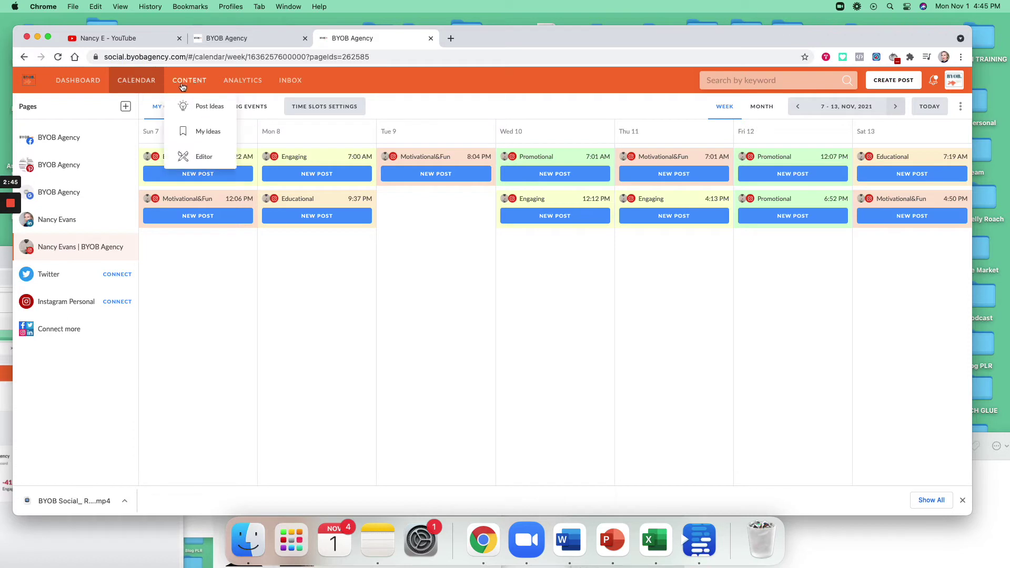
left_click(207, 114)
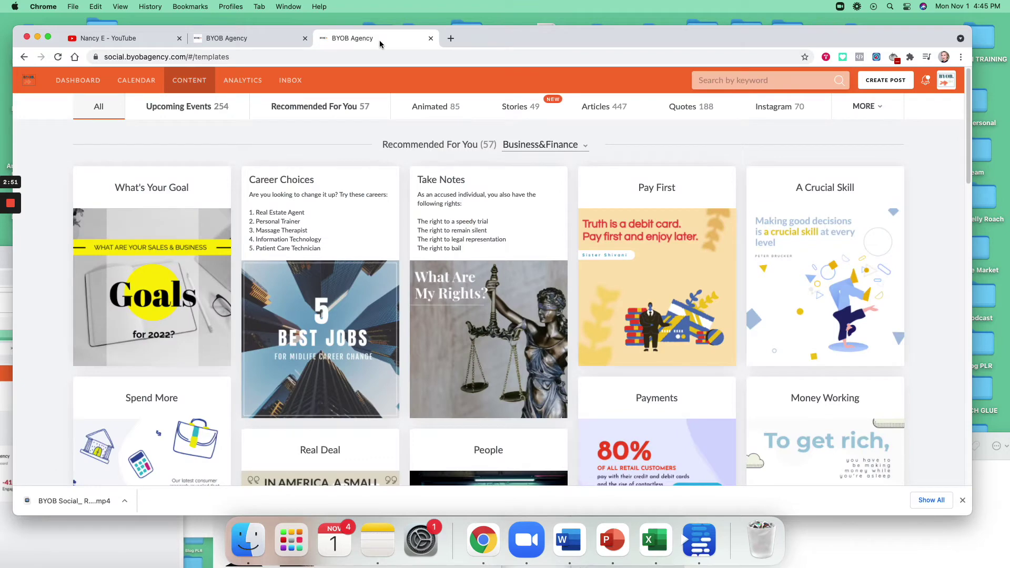
mouse_move(677, 303)
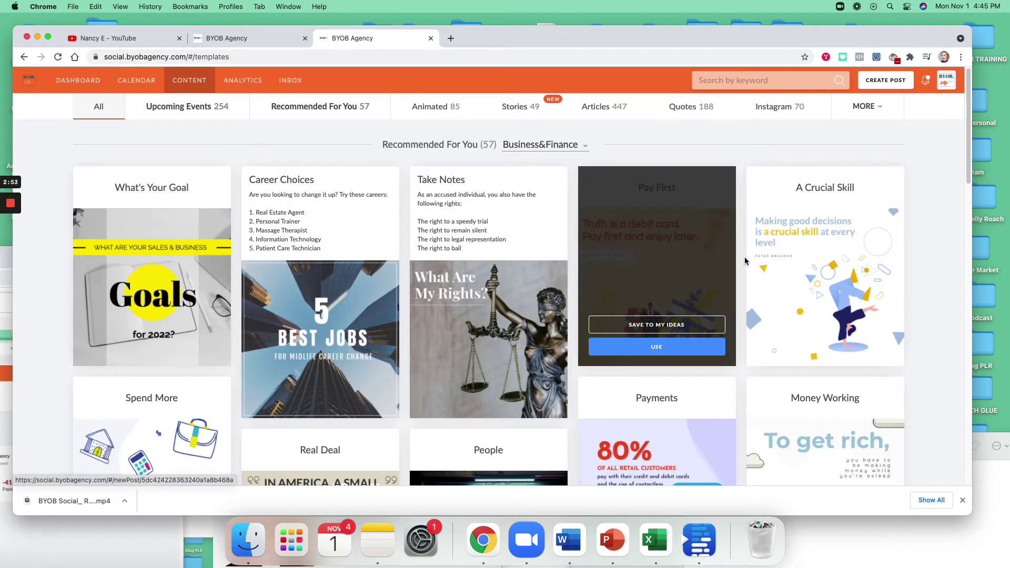
mouse_move(790, 242)
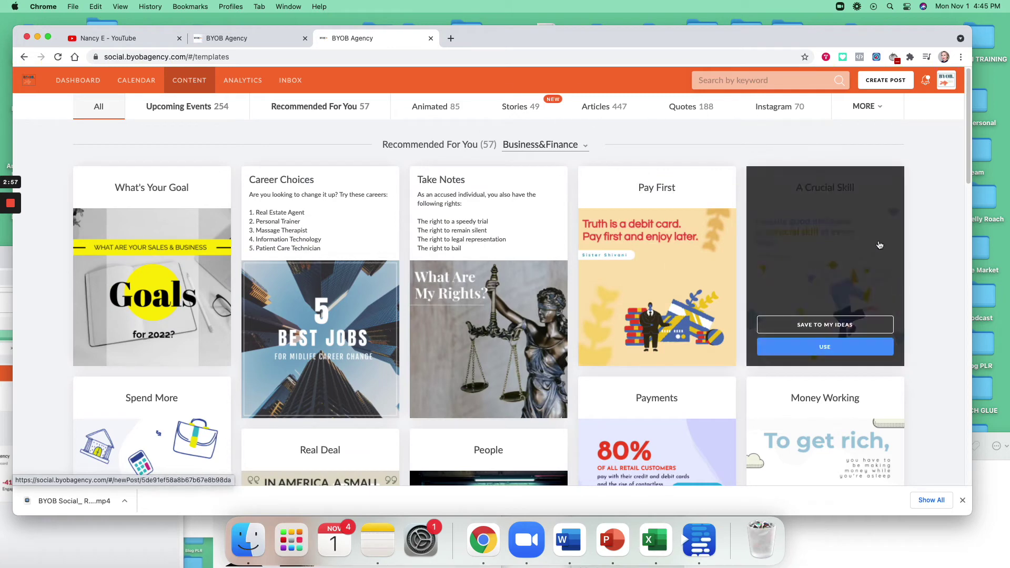
Search the content library for "plan", look through the results and show all matching photos
left_click(737, 82)
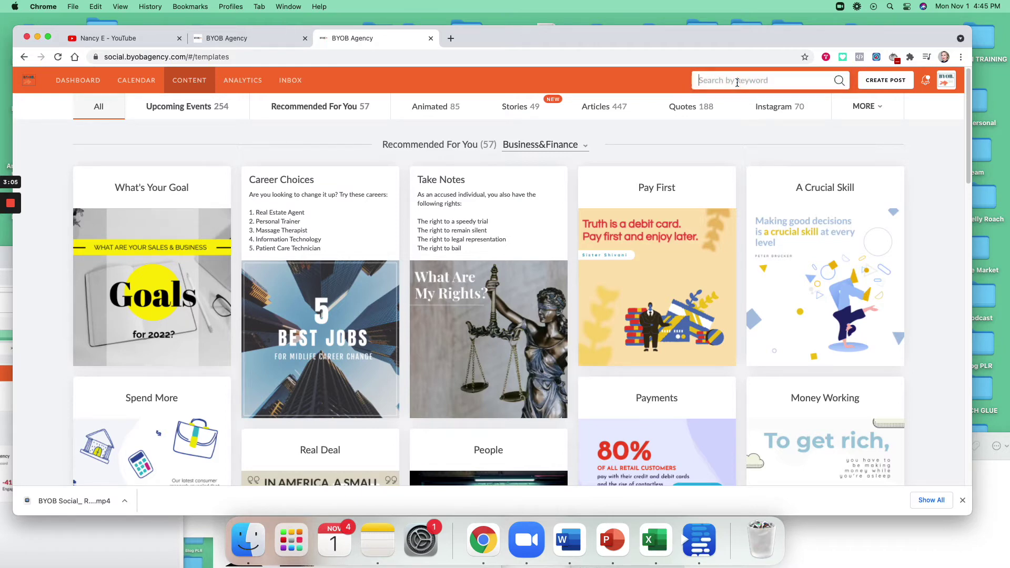
type("plan")
key("Return")
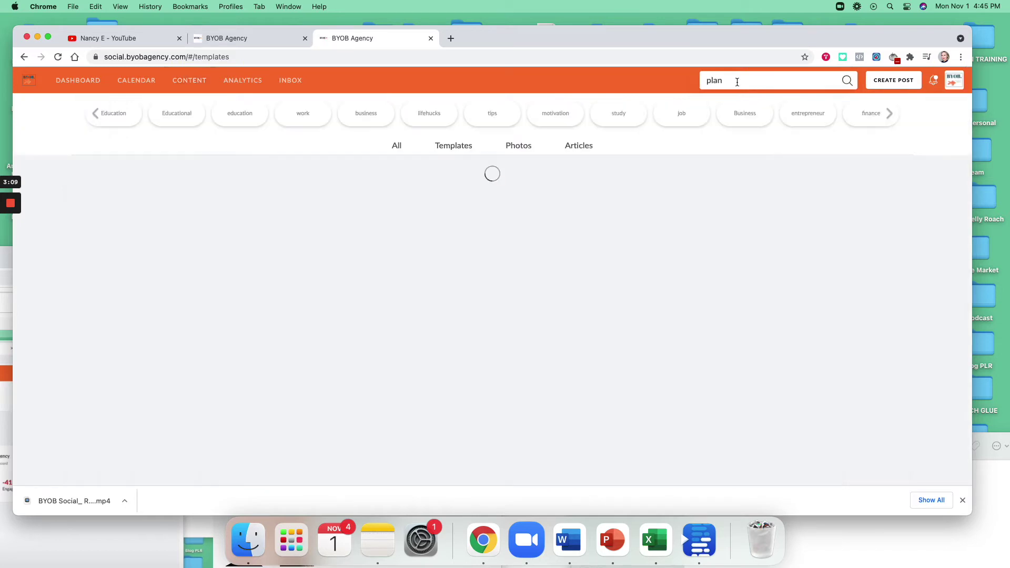
scroll(169, 256, "down", 2)
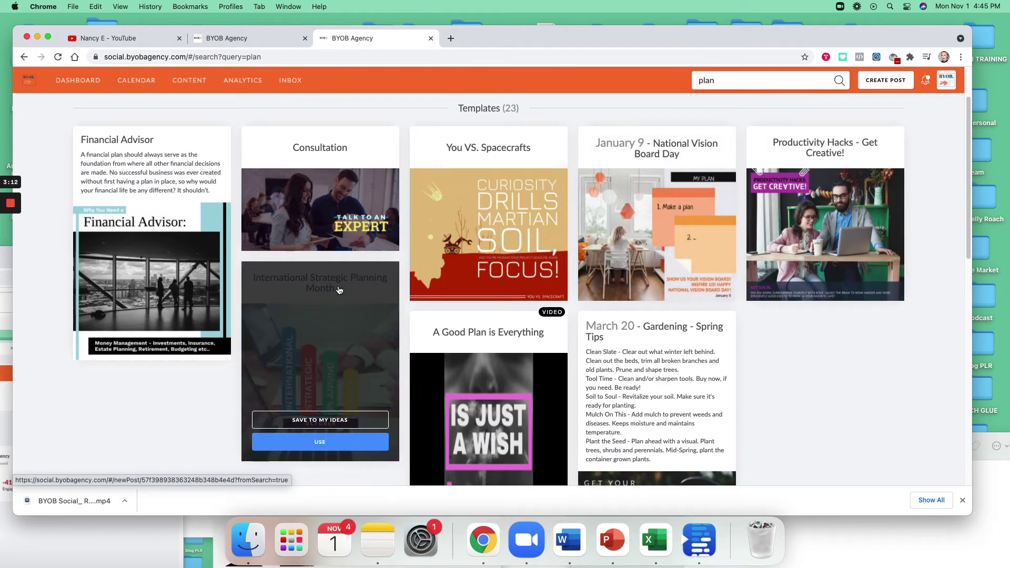
scroll(694, 350, "down", 1)
scroll(426, 242, "down", 10)
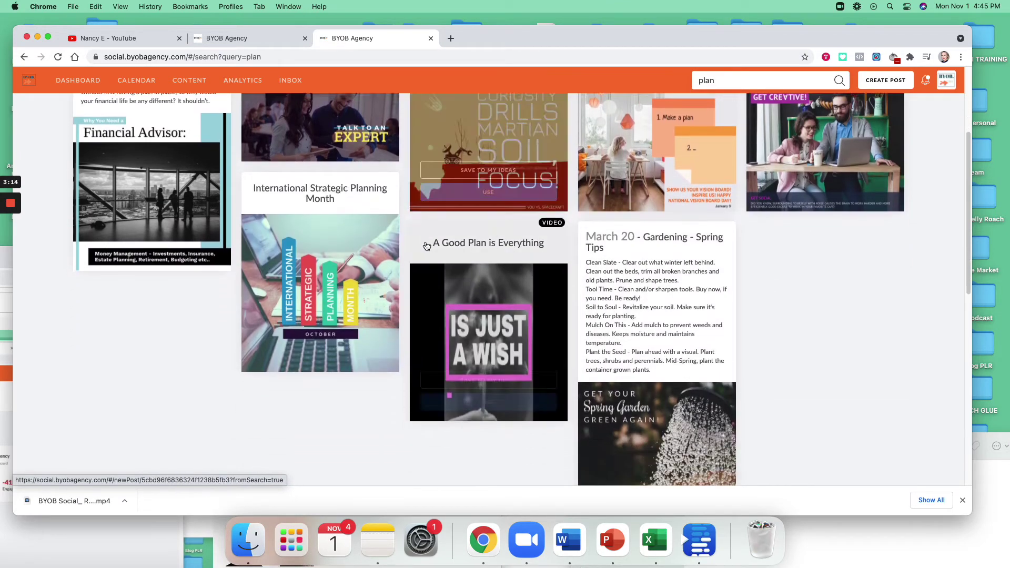
scroll(436, 299, "down", 5)
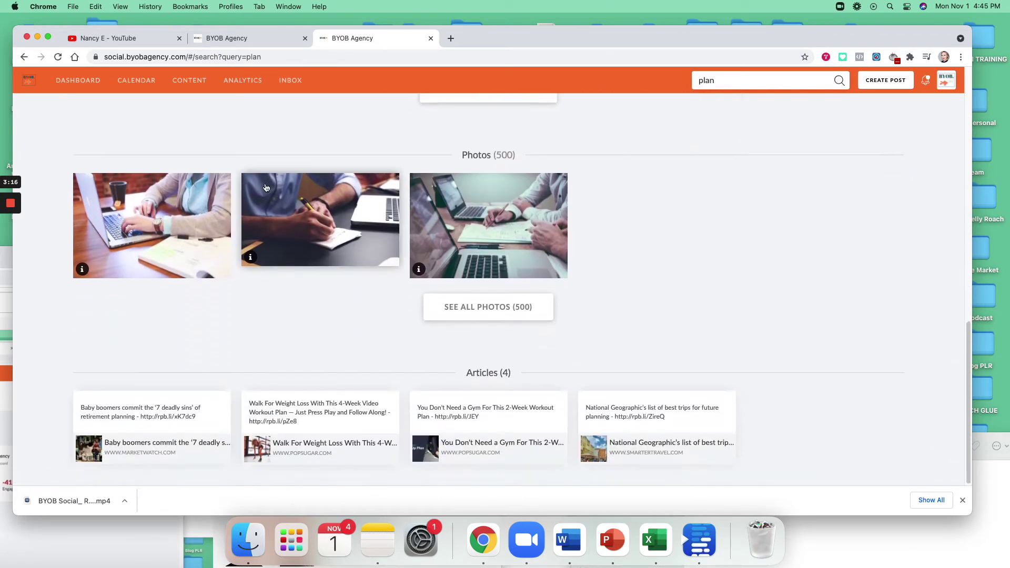
left_click(483, 309)
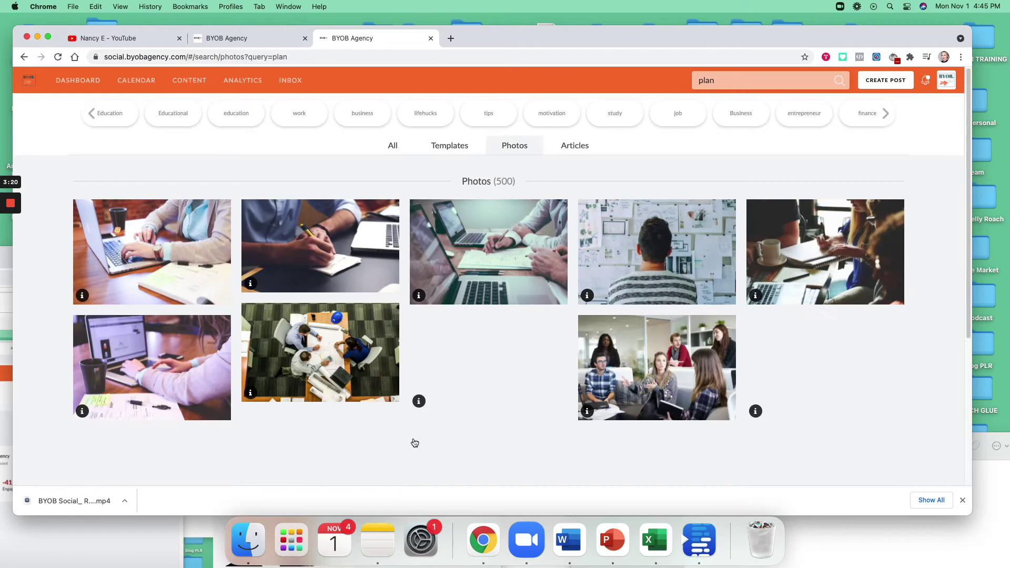
Browse the photo results and open the one of a man facing a wall of pinned sketches in the graphic editor
scroll(288, 338, "down", 1)
scroll(288, 338, "down", 5)
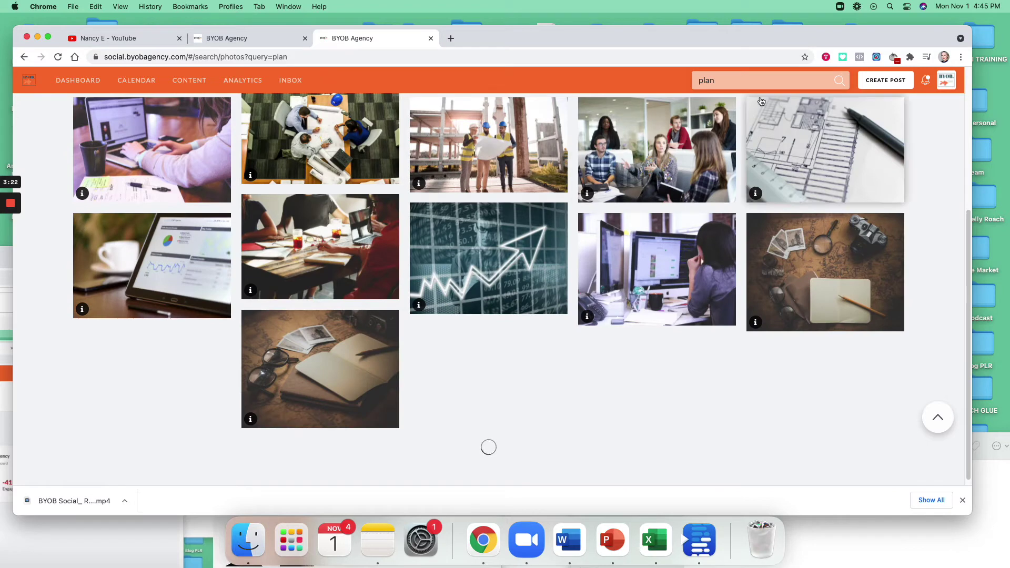
mouse_move(756, 196)
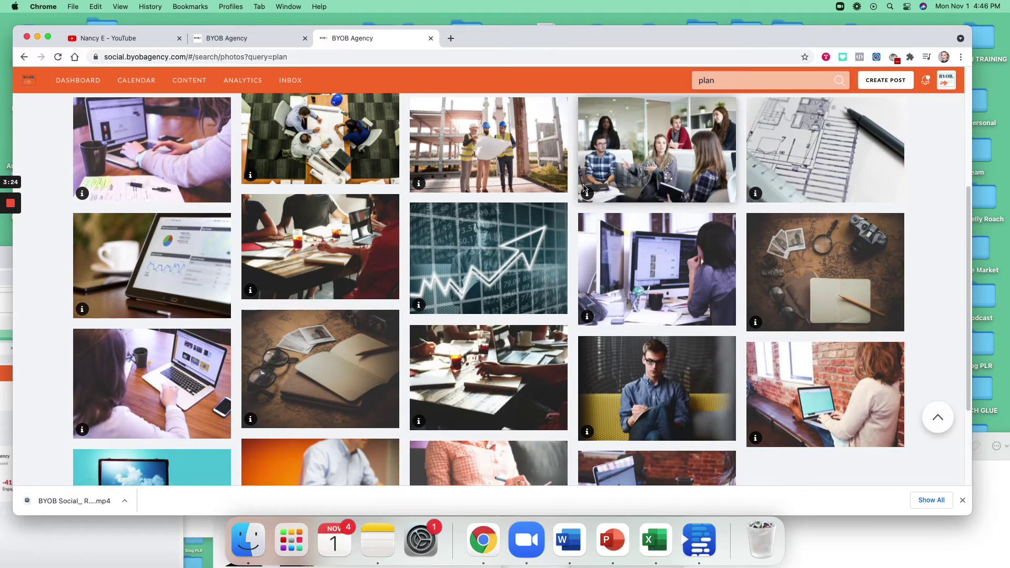
scroll(684, 289, "down", 3)
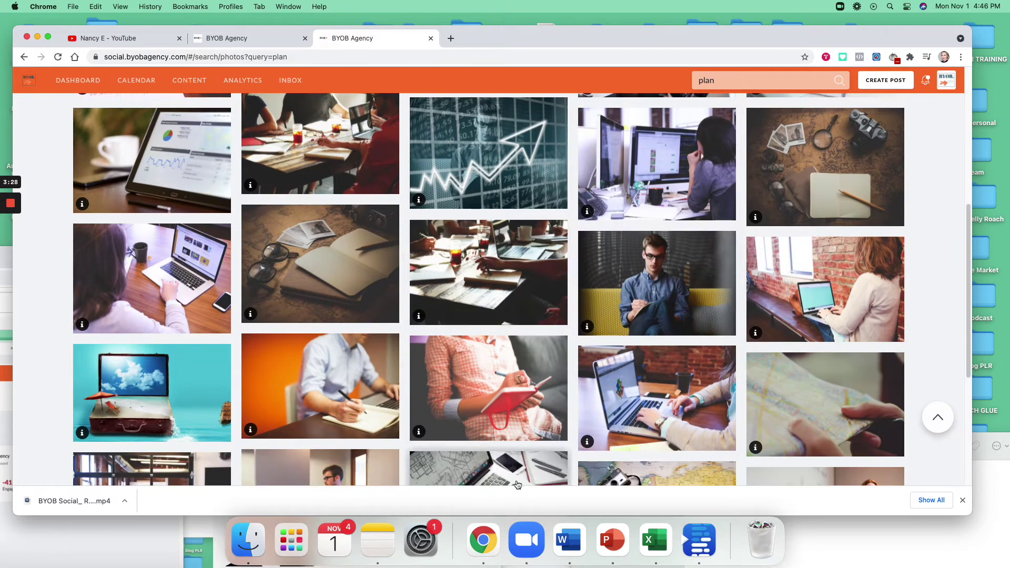
scroll(317, 337, "down", 2)
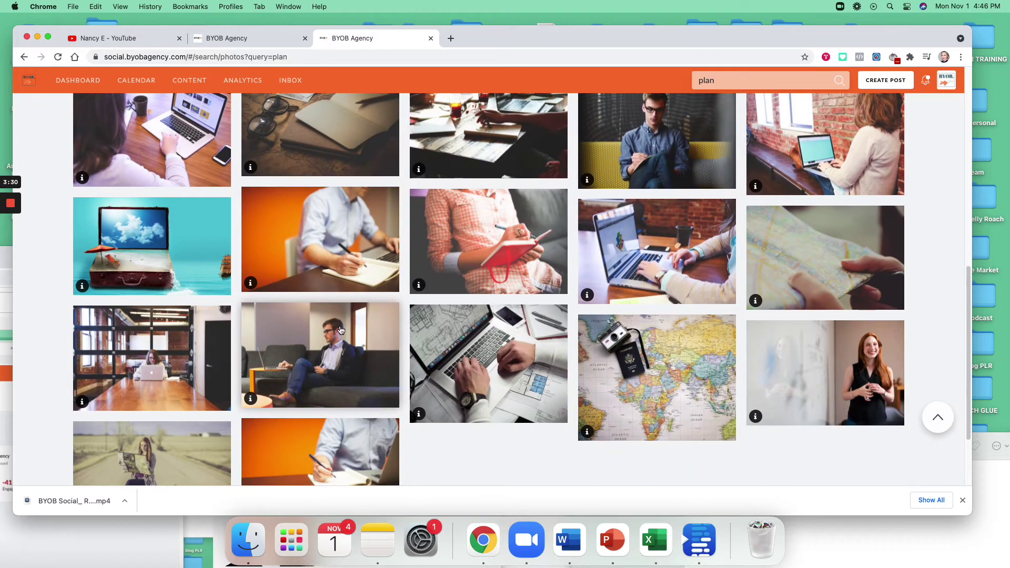
scroll(339, 326, "up", 8)
scroll(370, 259, "up", 3)
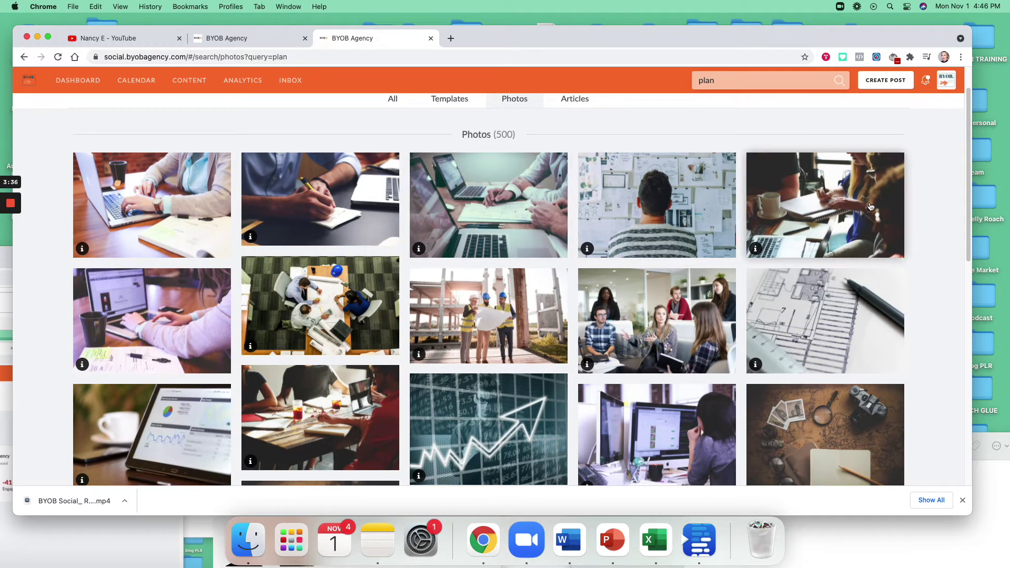
left_click(610, 205)
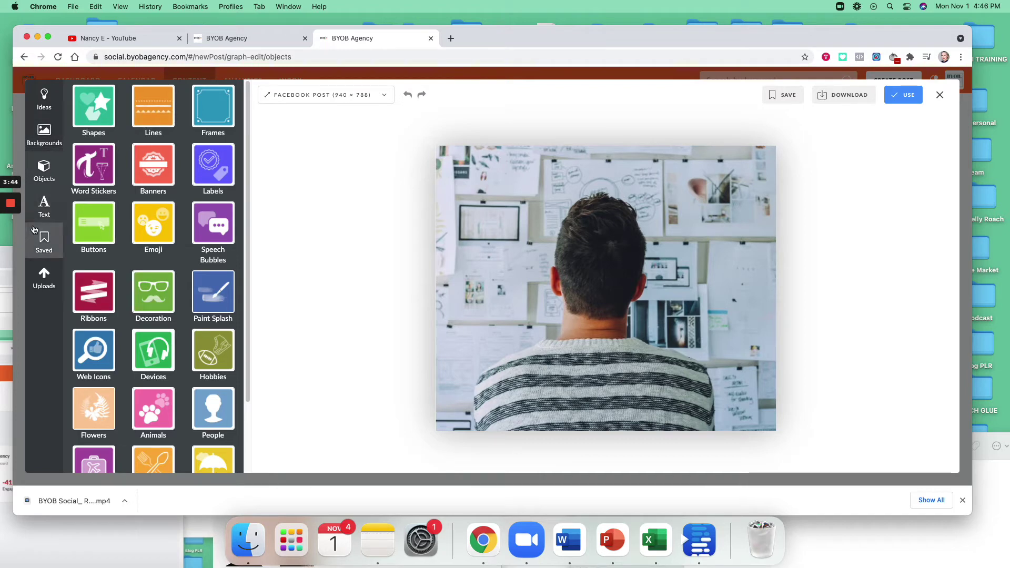
Add a text box to the graphic reading "Do you have a content strategy?"
left_click(46, 208)
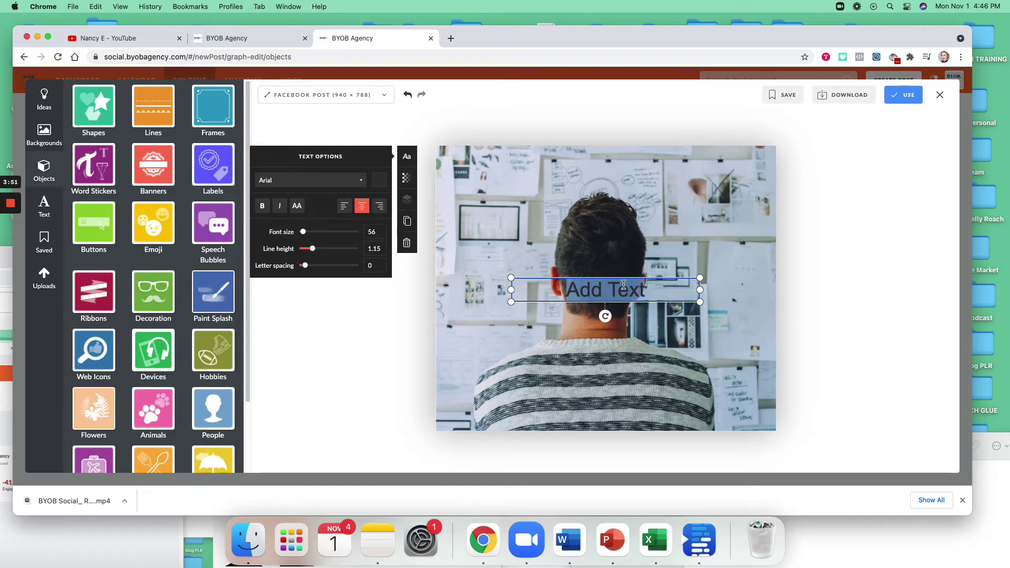
key("BackSpace")
type("Do")
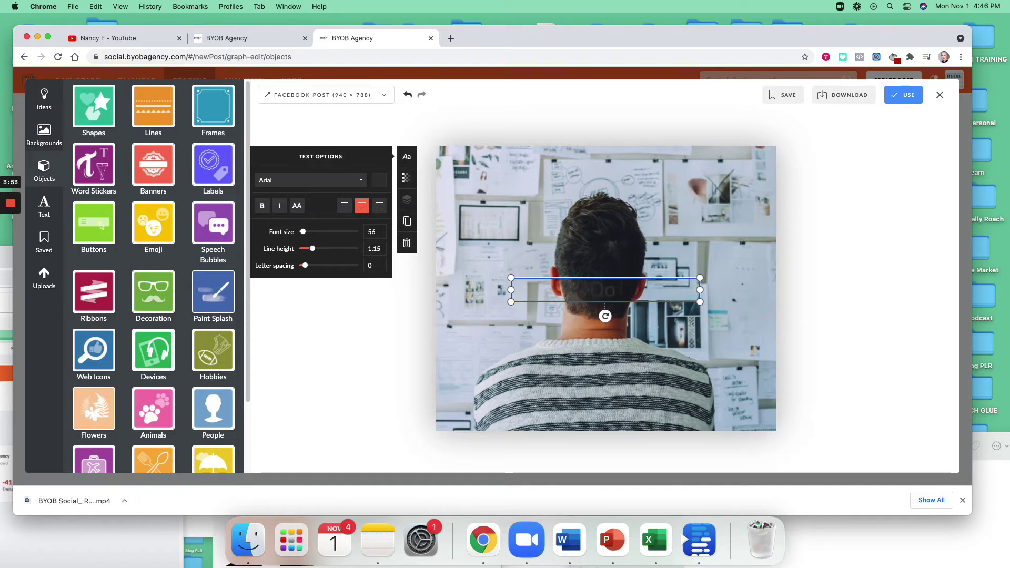
type(" you have a con")
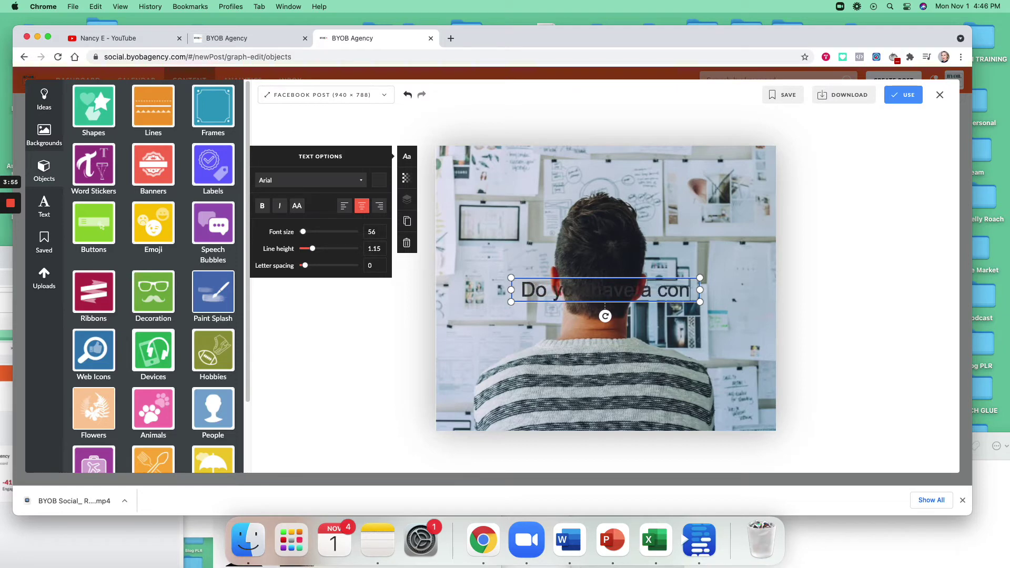
type("tent strategy")
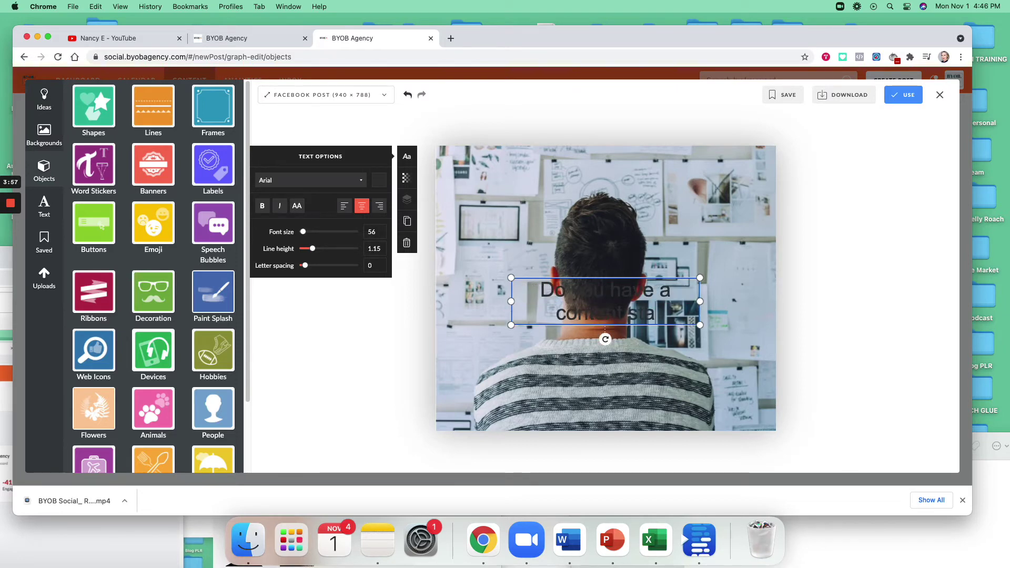
type("?")
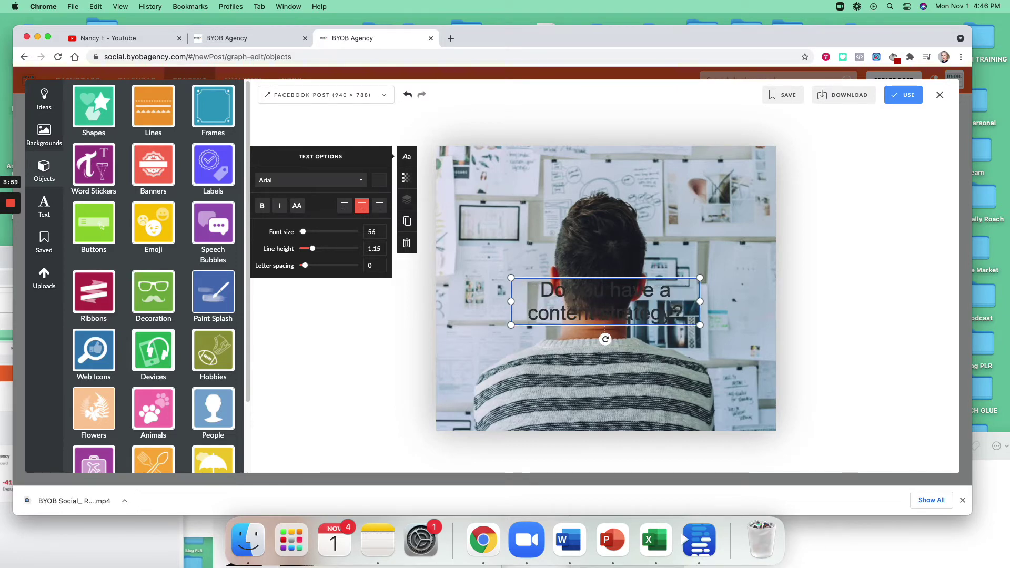
Move the heading to the upper edge of the photo and widen its box to fit the text on one line
left_click_drag(532, 297, 459, 178)
left_click_drag(633, 181, 757, 170)
left_click_drag(603, 163, 595, 169)
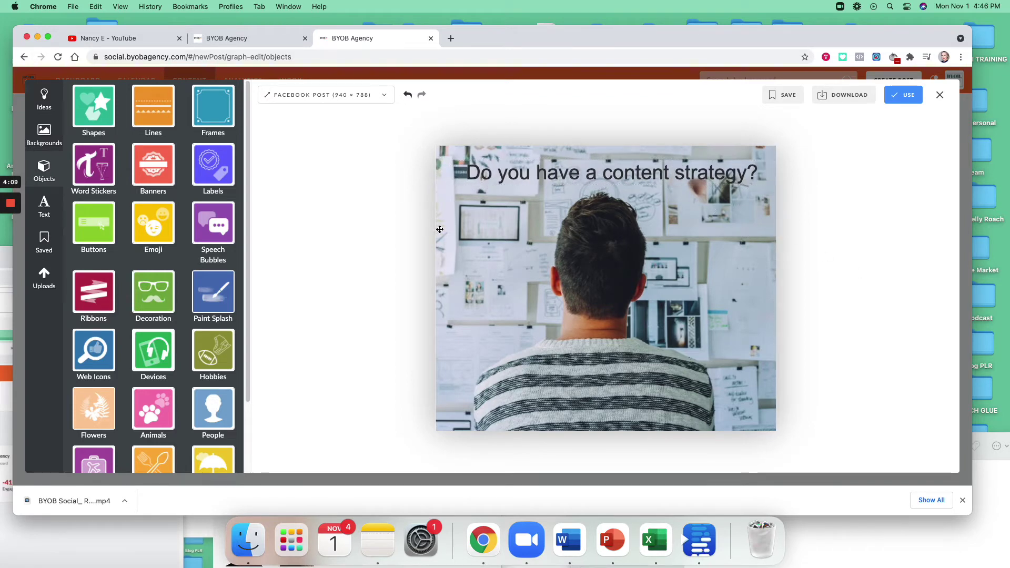
Add a thin teal bar shape and stretch it across the photo's width over the heading
left_click(95, 105)
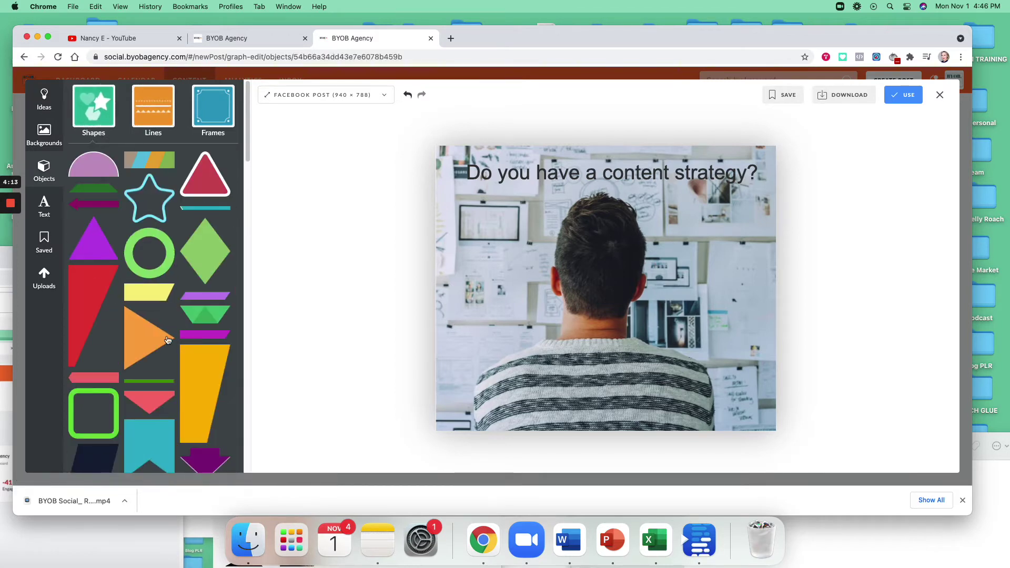
scroll(208, 203, "down", 1)
left_click(210, 195)
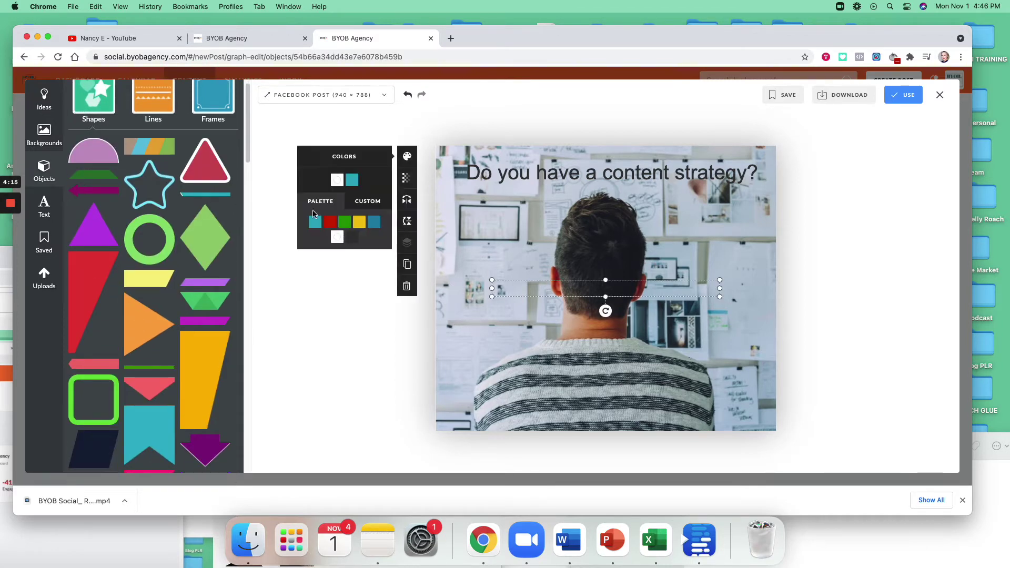
left_click_drag(599, 292, 505, 177)
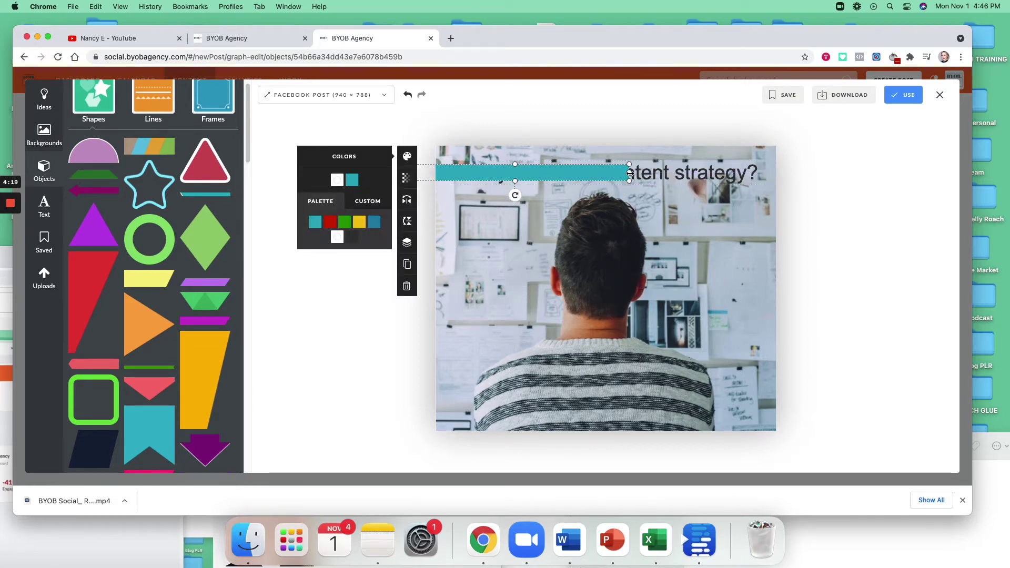
left_click_drag(629, 173, 773, 174)
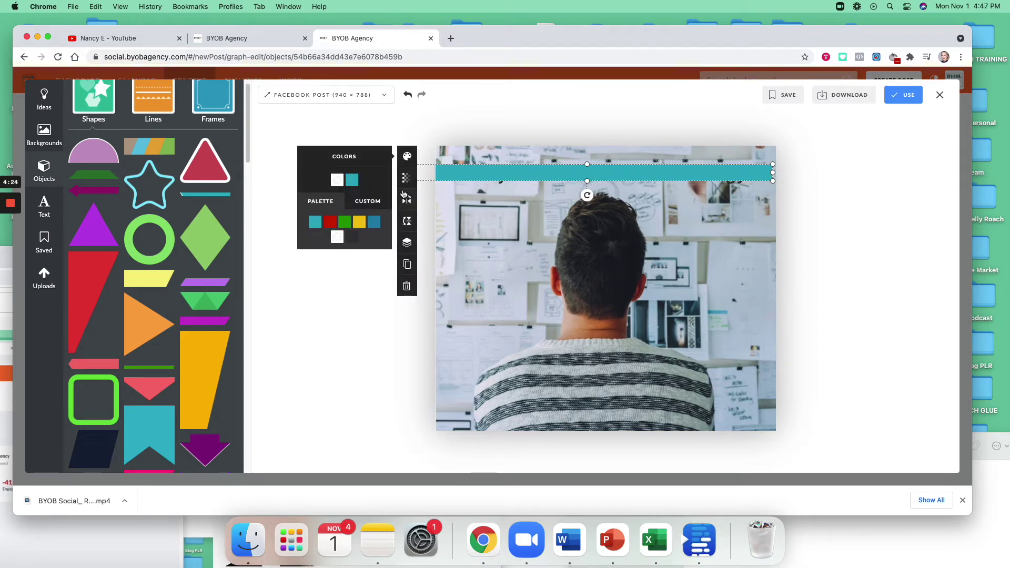
Send the teal bar one layer back, behind the heading text
left_click(406, 244)
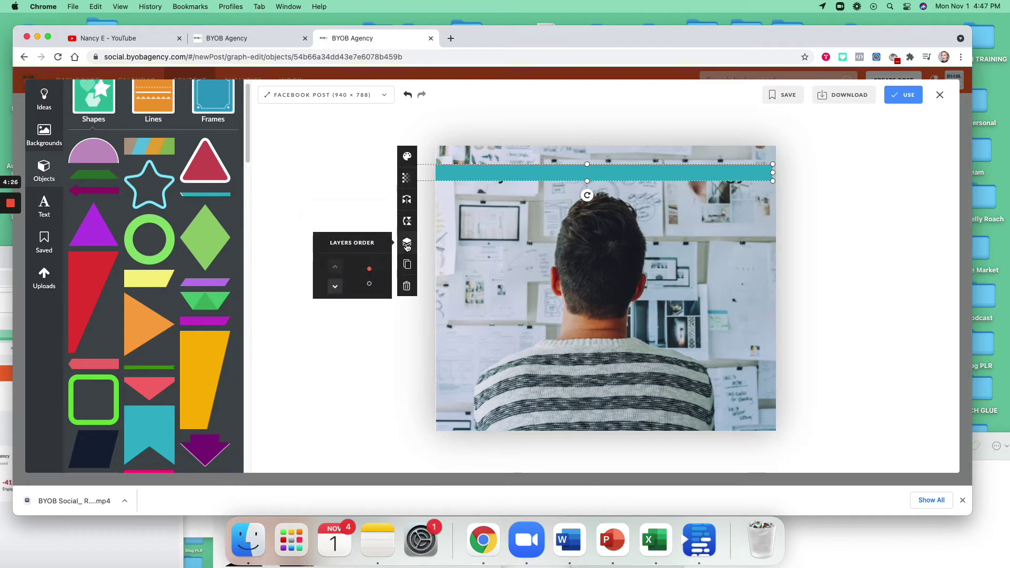
left_click(334, 286)
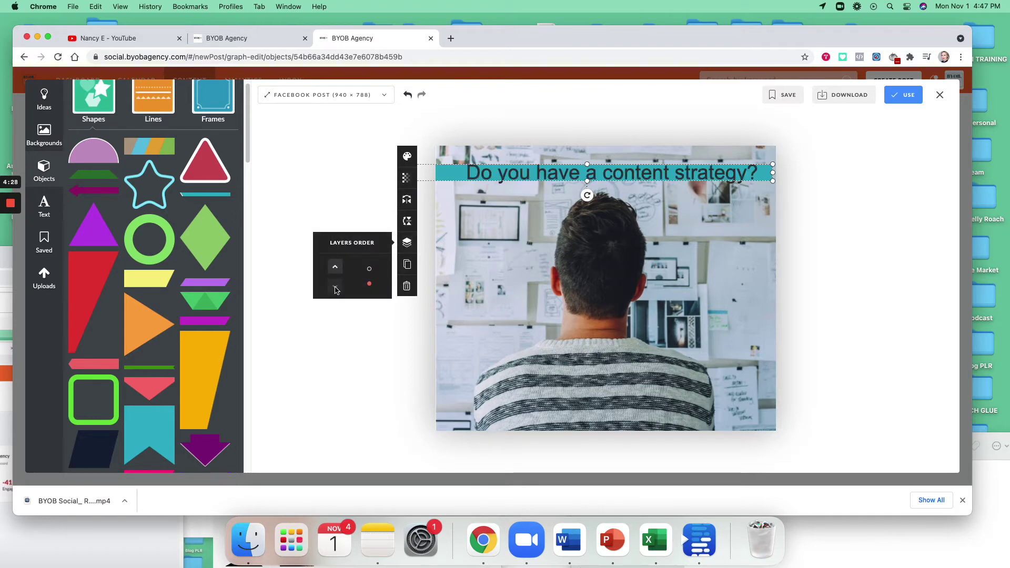
left_click(428, 136)
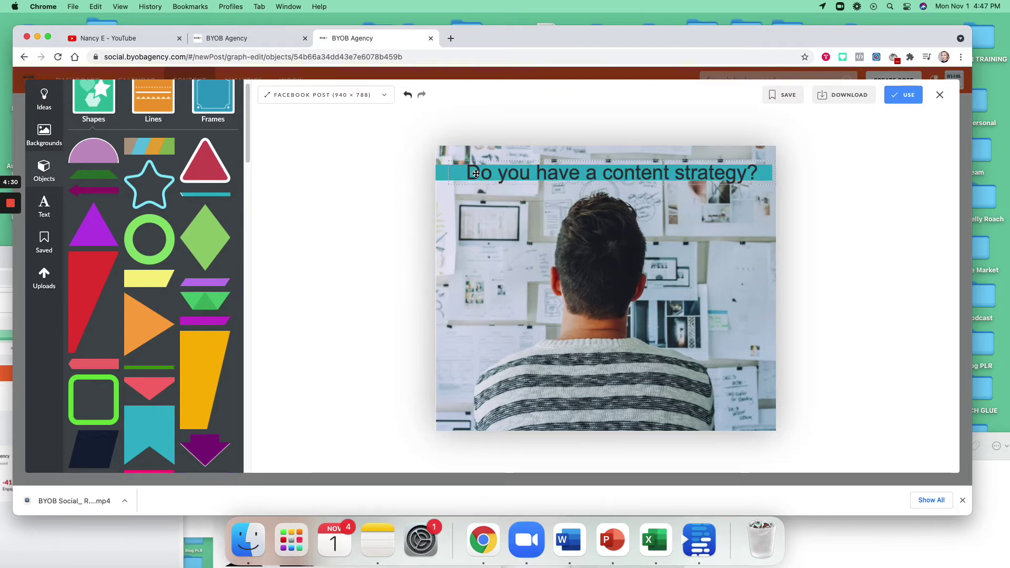
Shrink the heading text slightly to font size 52 within the teal bar
left_click(459, 172)
left_click_drag(447, 160, 514, 178)
left_click(864, 319)
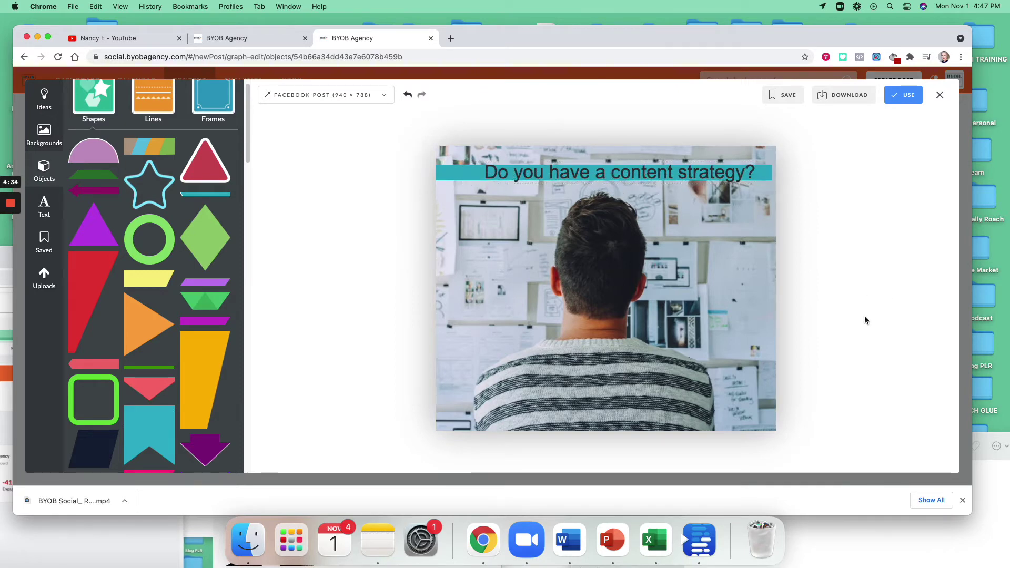
Change the heading's font to Abril Fatface
left_click(585, 169)
left_click(326, 181)
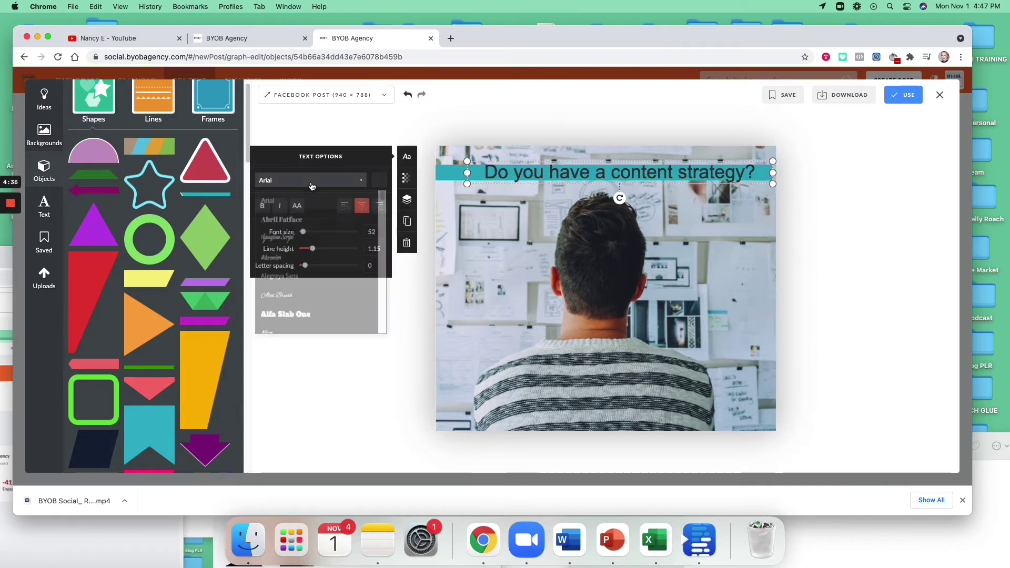
left_click(287, 219)
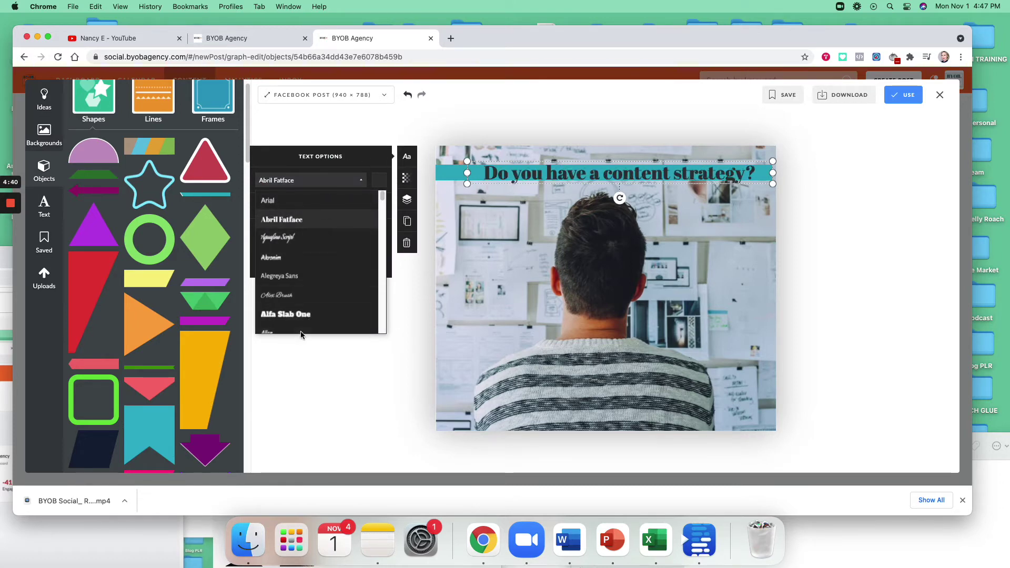
left_click(797, 279)
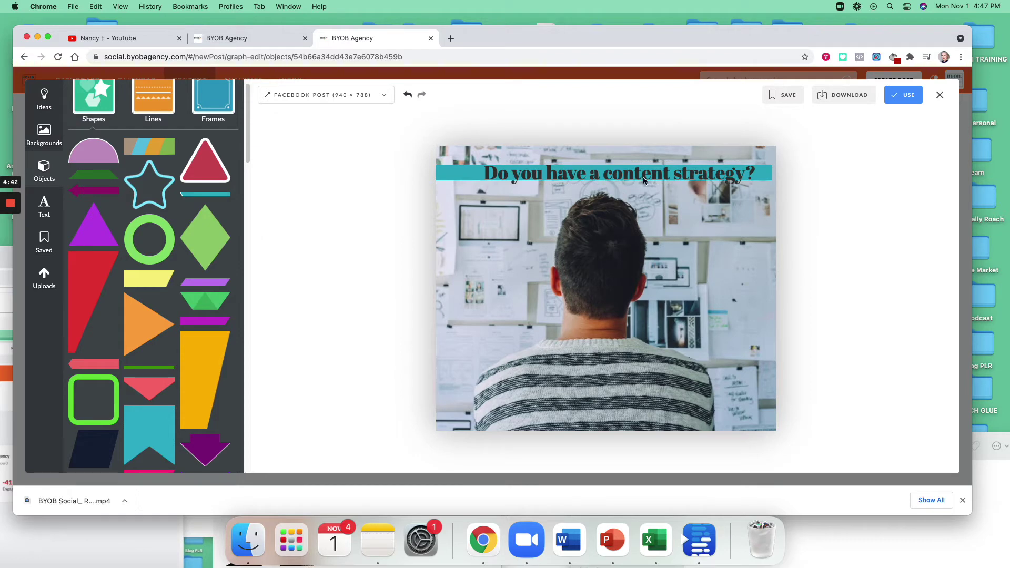
Use the finished graphic in the new post and select all connected accounts, including Pinterest and Instagram, as destinations
left_click(903, 98)
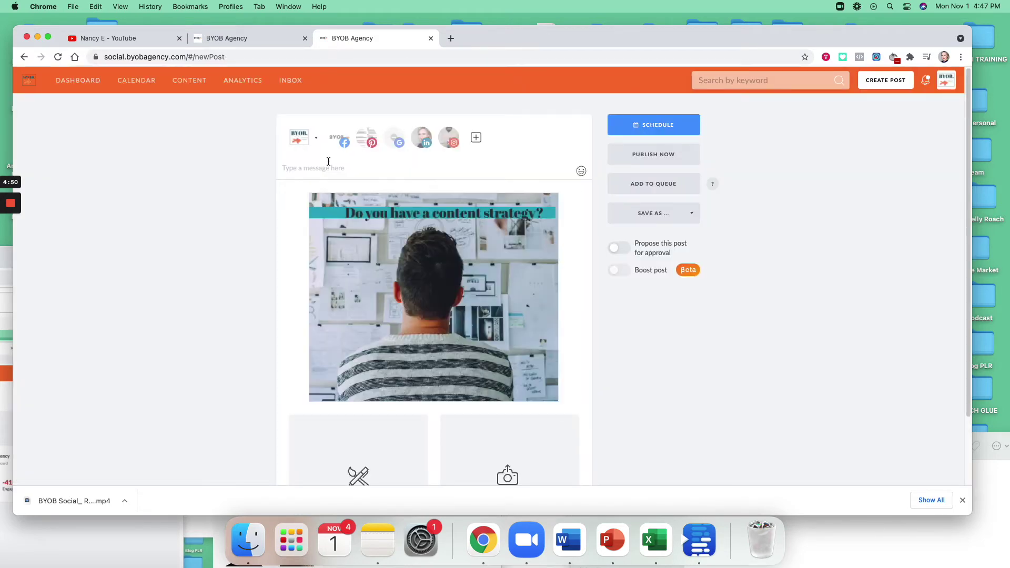
left_click(366, 141)
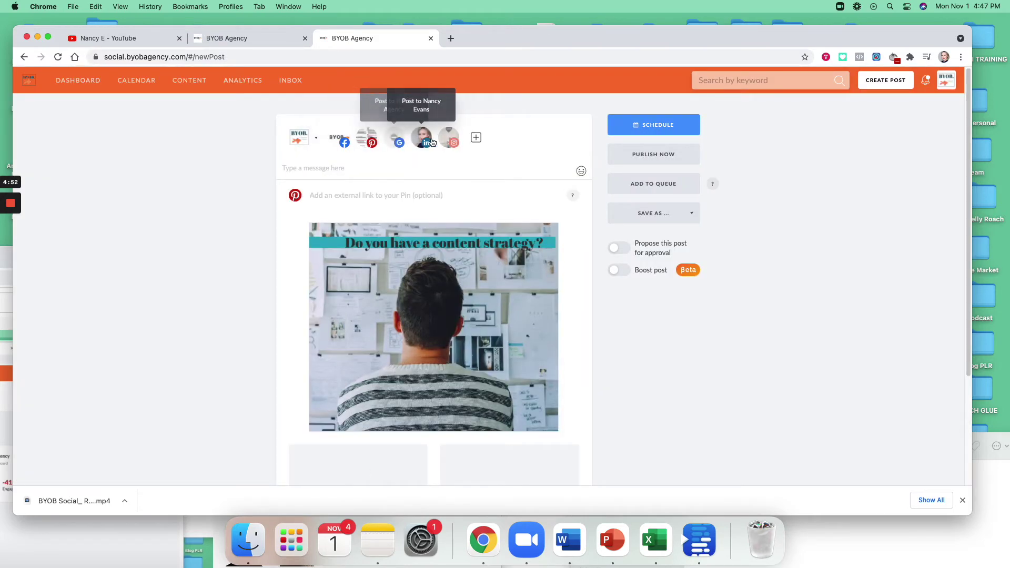
left_click(449, 140)
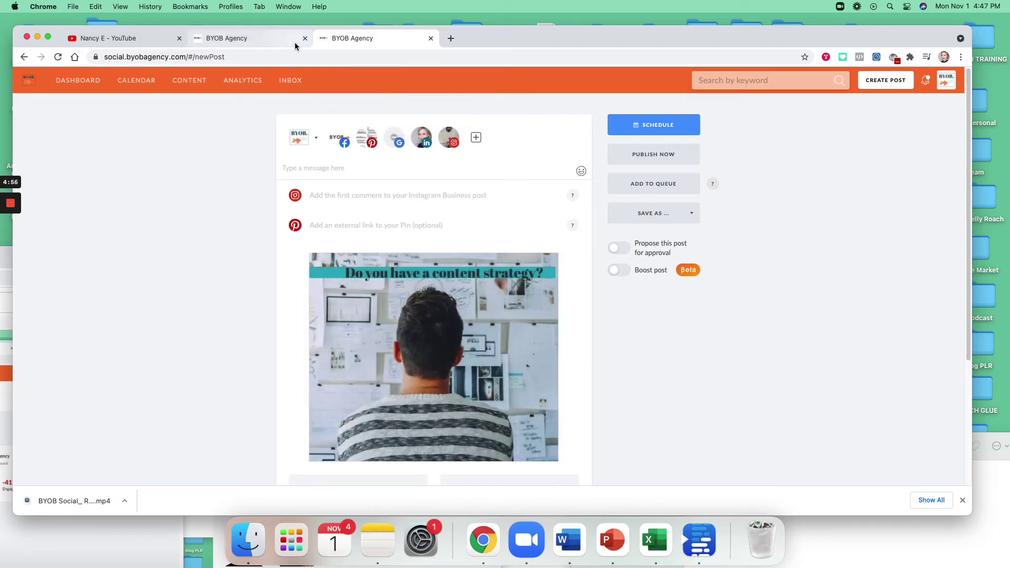
Write the post message "Do you currently have a content strategy?" followed by a blank line and "Please share below!"
left_click(310, 170)
type("D")
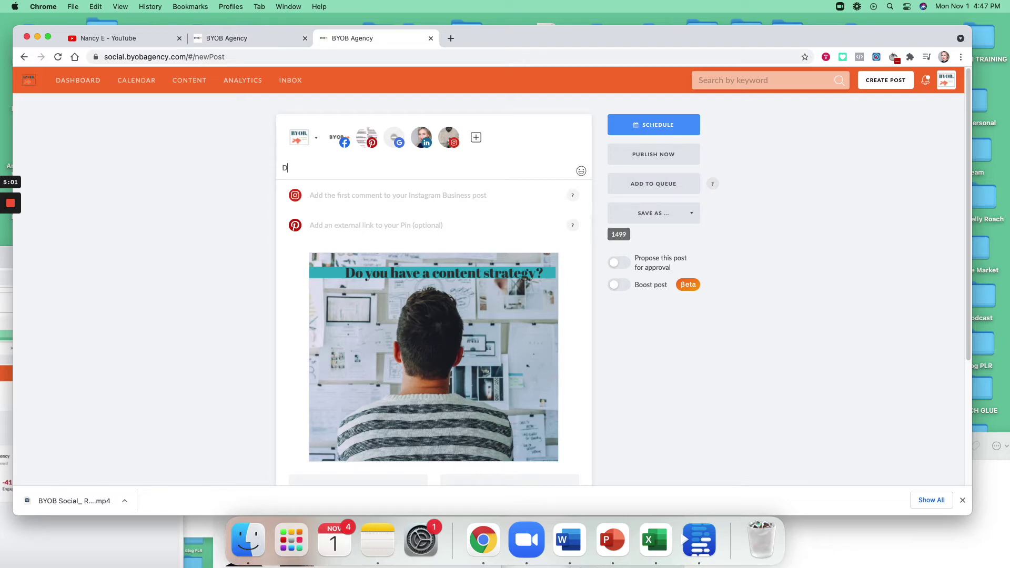
type("o you currently have a conten")
key("Return")
key("Return")
type("Please share b")
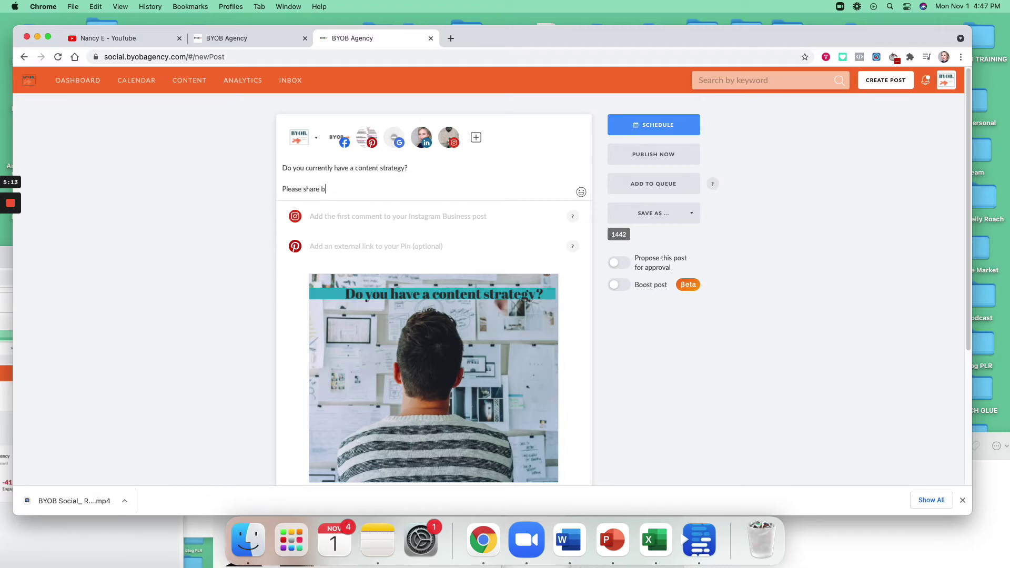
type("elow!")
Enter "#contentstrategy #byobsocial #socialmedia #marketing #socialmediatips" as the first comment for the Instagram post
left_click(392, 211)
type("#")
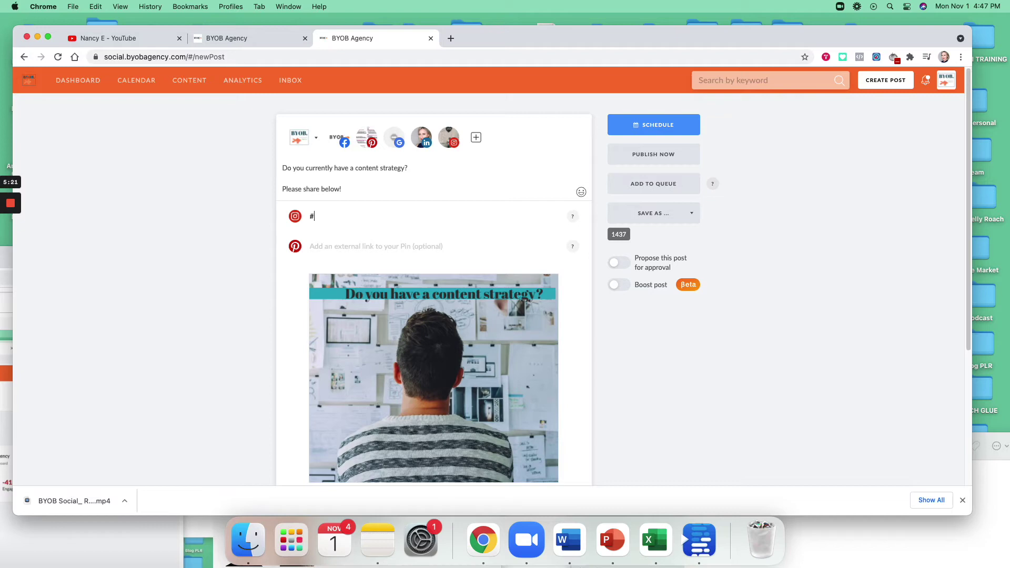
type("contentstrategy @")
type("byobsocial")
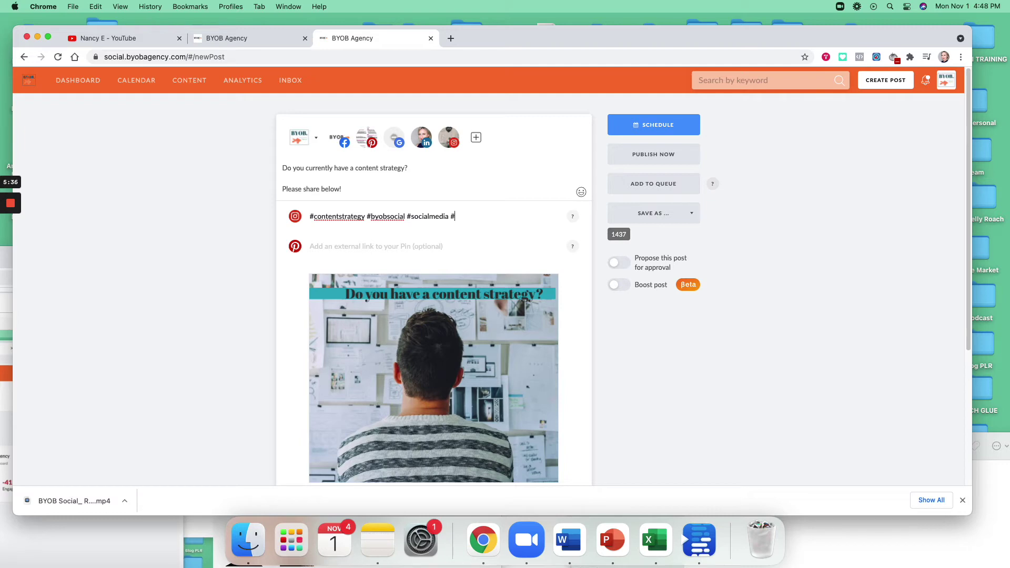
type("#socialmedia #marketing #socialmediatips")
key("Tab")
Open thetimetogrow.com in a new browser tab, copy its address and paste it as the Pin's external link
left_click(451, 38)
type("thetimetogrow.com")
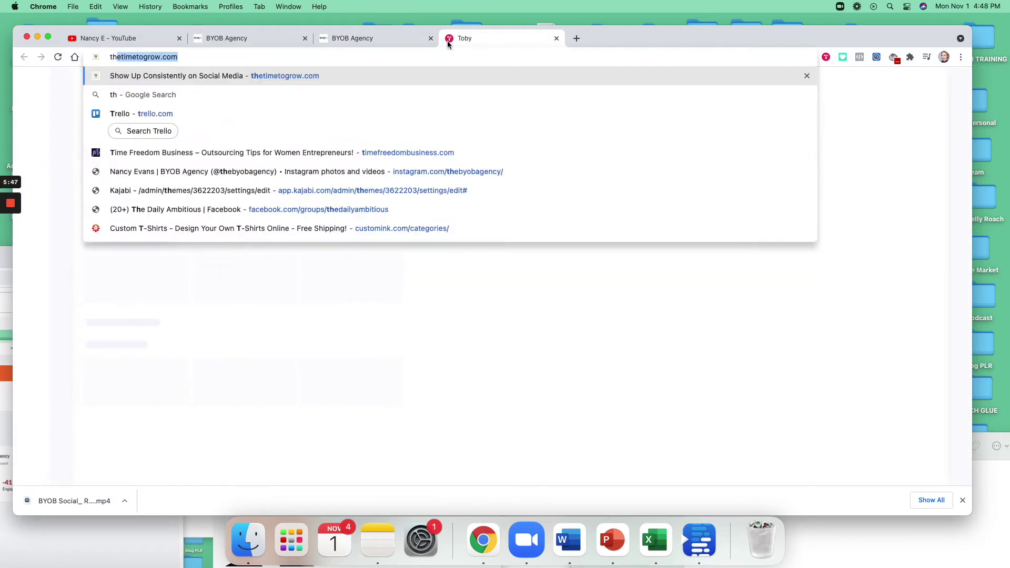
key("Return")
left_click(481, 54)
key("super+c")
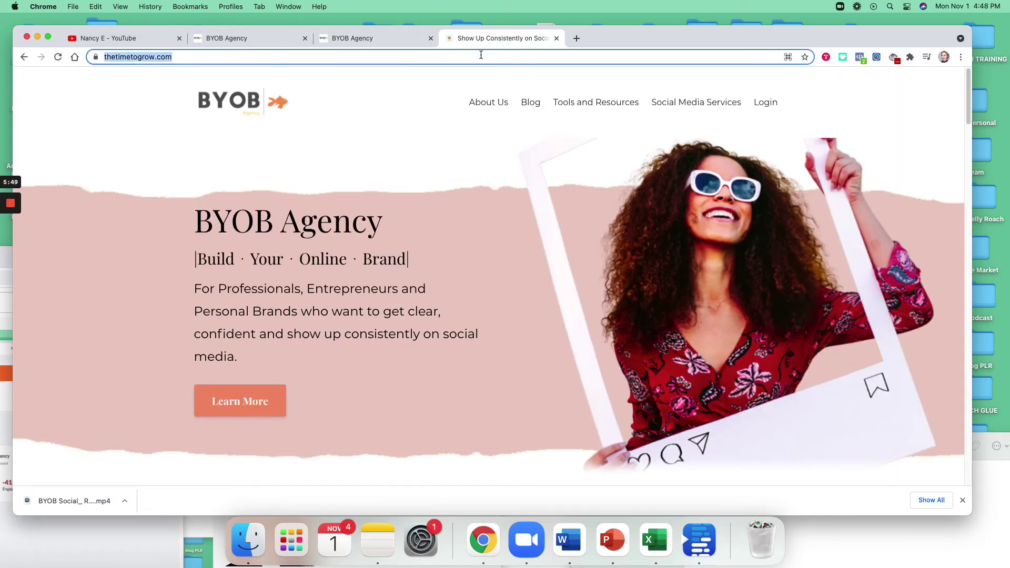
left_click(402, 39)
left_click(368, 243)
key("super+v")
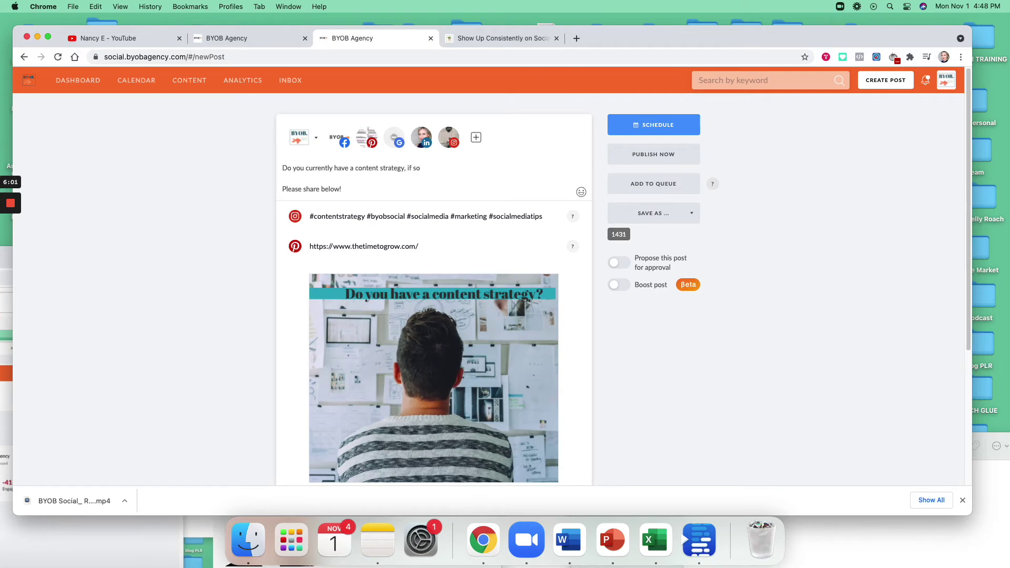
Extend the message's opening question with "if so how far in advance do you particularly plan out your content?" and review the whole post
type("how far in advance do you particularly plan ")
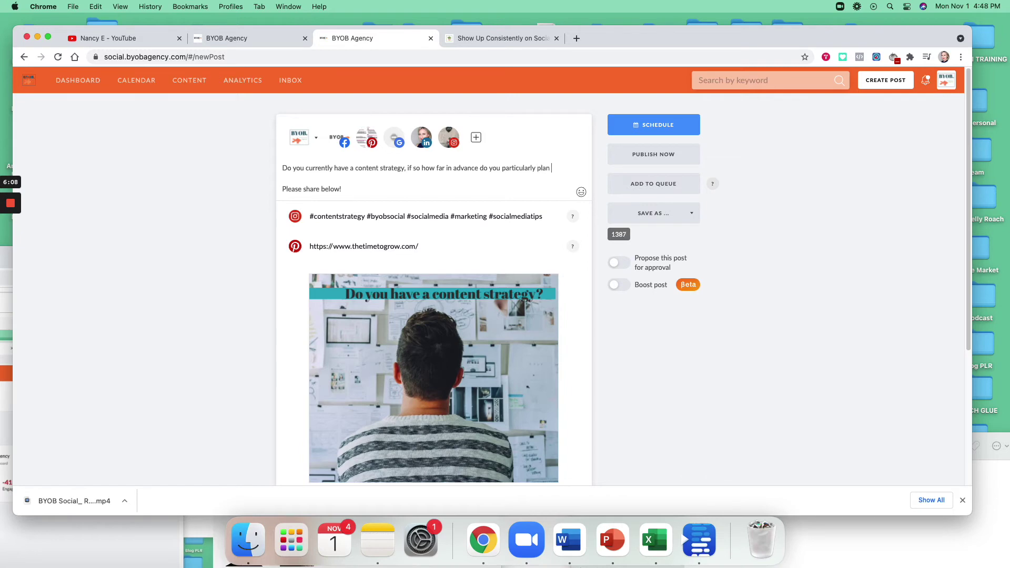
type("out youir ")
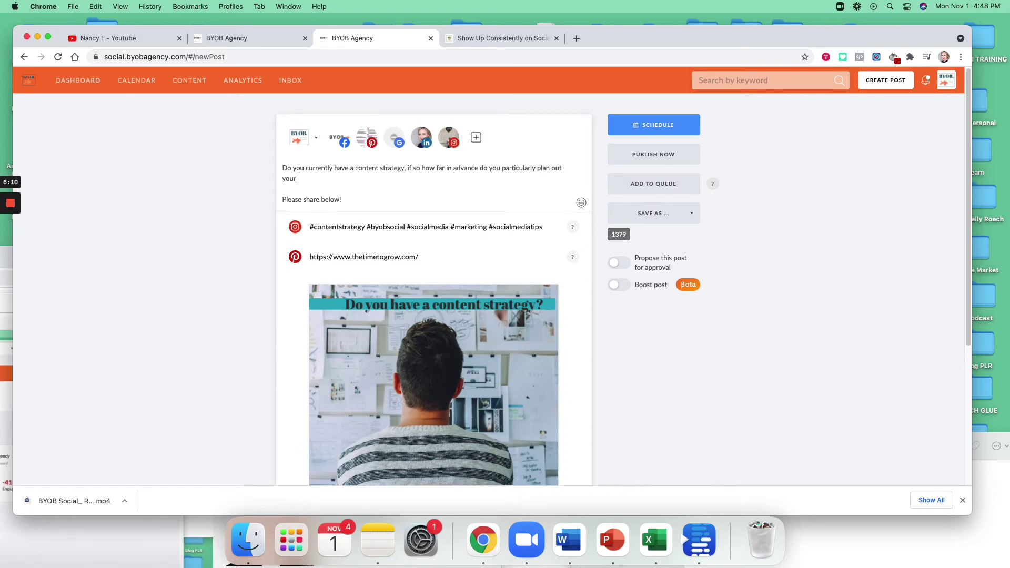
type("content?")
scroll(474, 287, "down", 4)
scroll(716, 293, "up", 3)
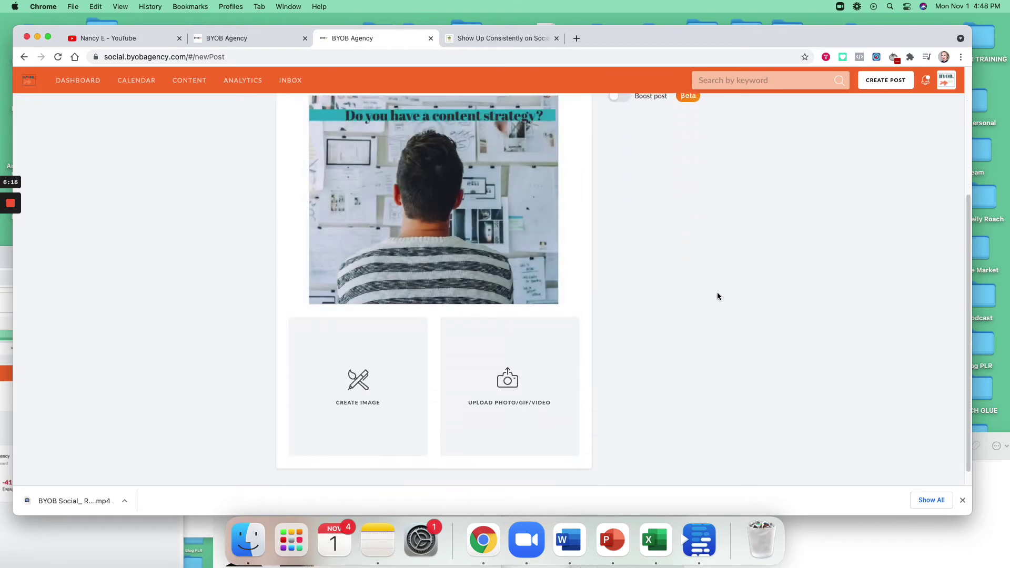
scroll(698, 269, "up", 2)
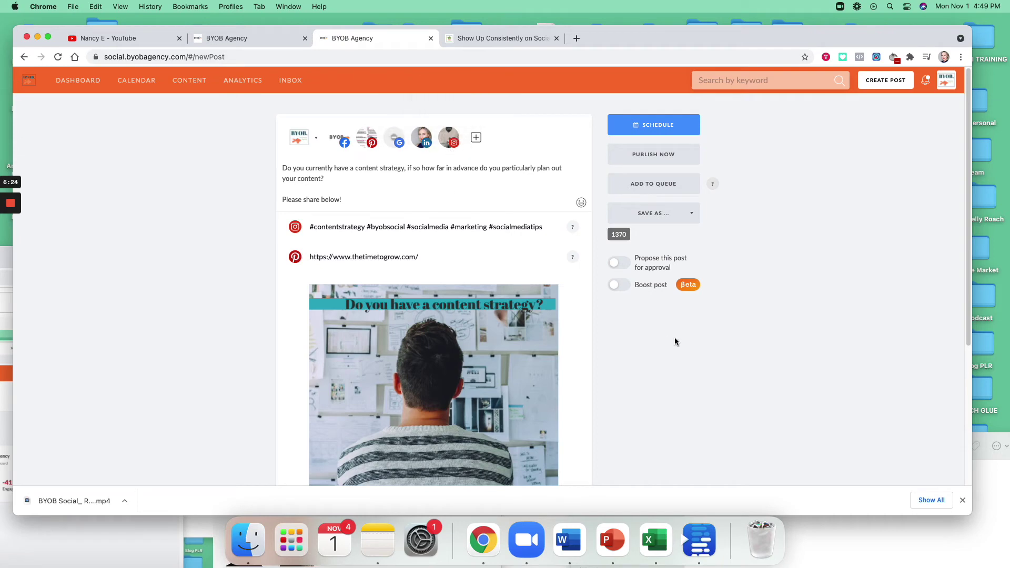
Schedule the post for Thu, Nov 4, 2021 at 9:00 AM without repeating it
left_click(651, 126)
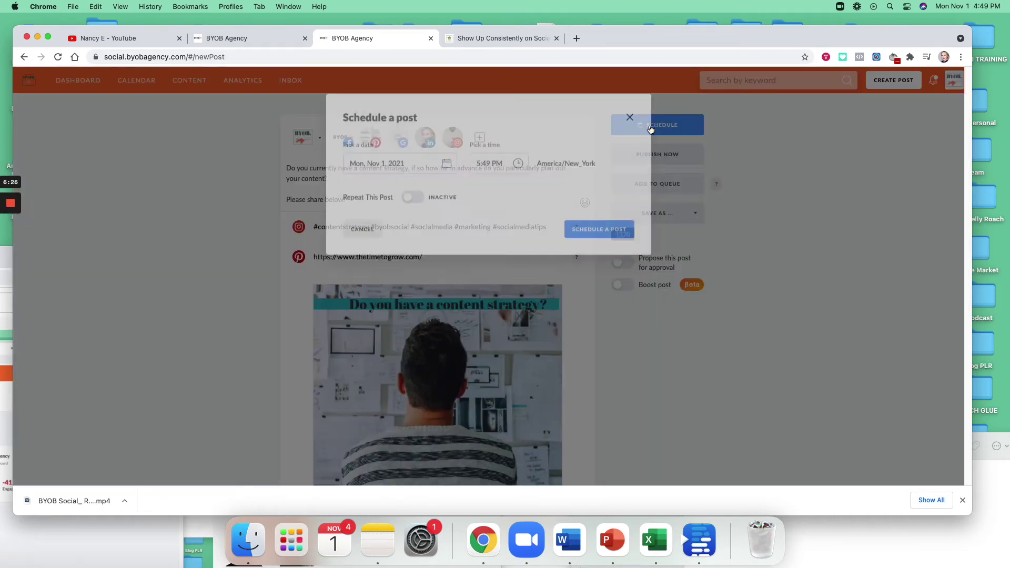
left_click(383, 168)
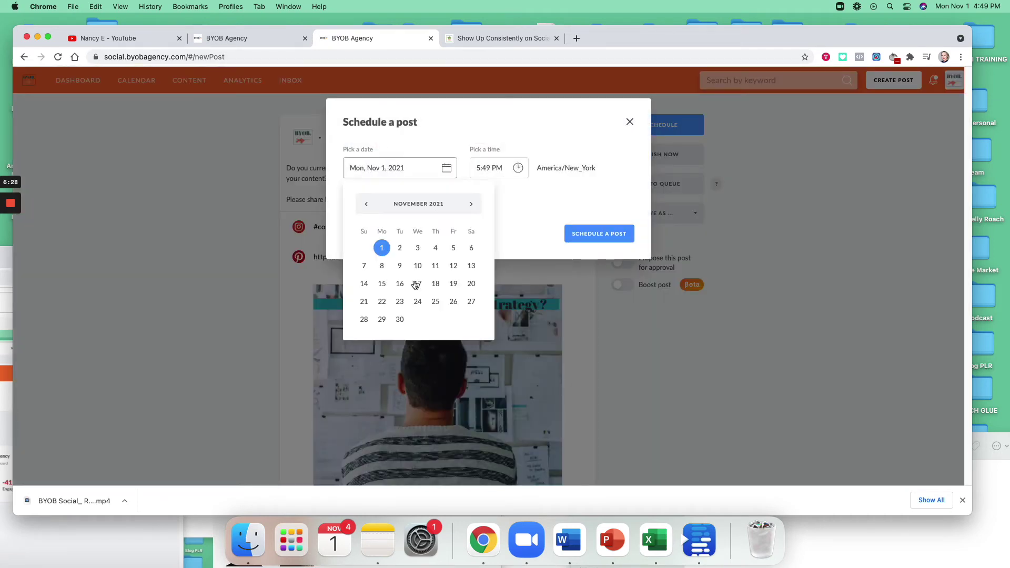
left_click(436, 248)
left_click(479, 168)
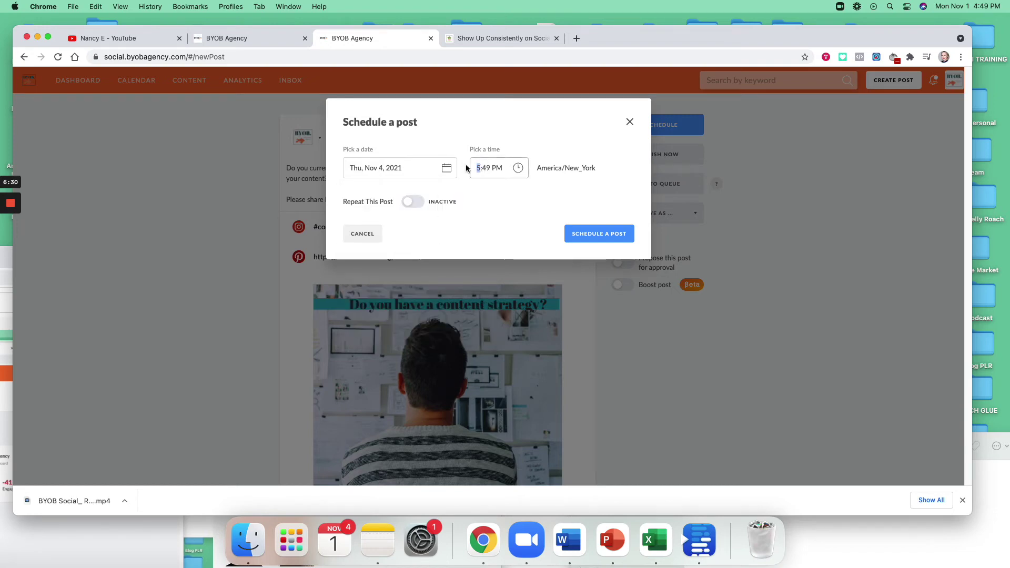
key("BackSpace")
type("9")
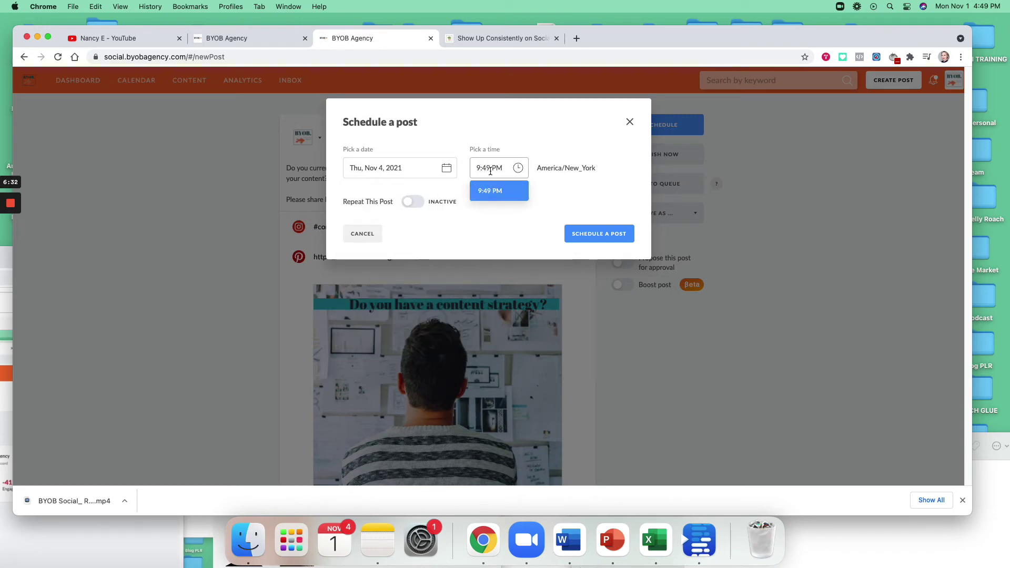
left_click_drag(503, 168, 477, 168)
type("9:000")
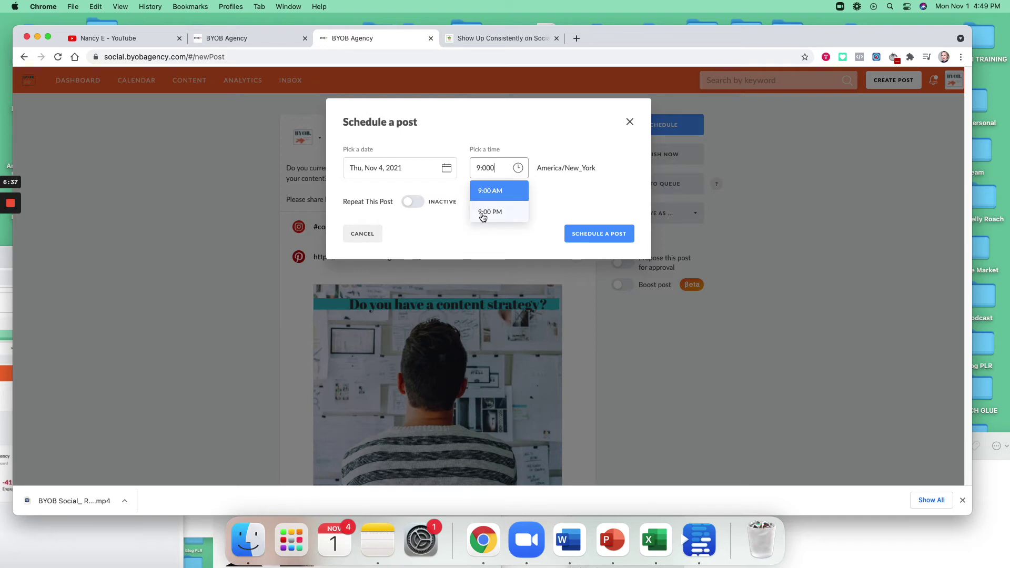
left_click(498, 192)
left_click(625, 235)
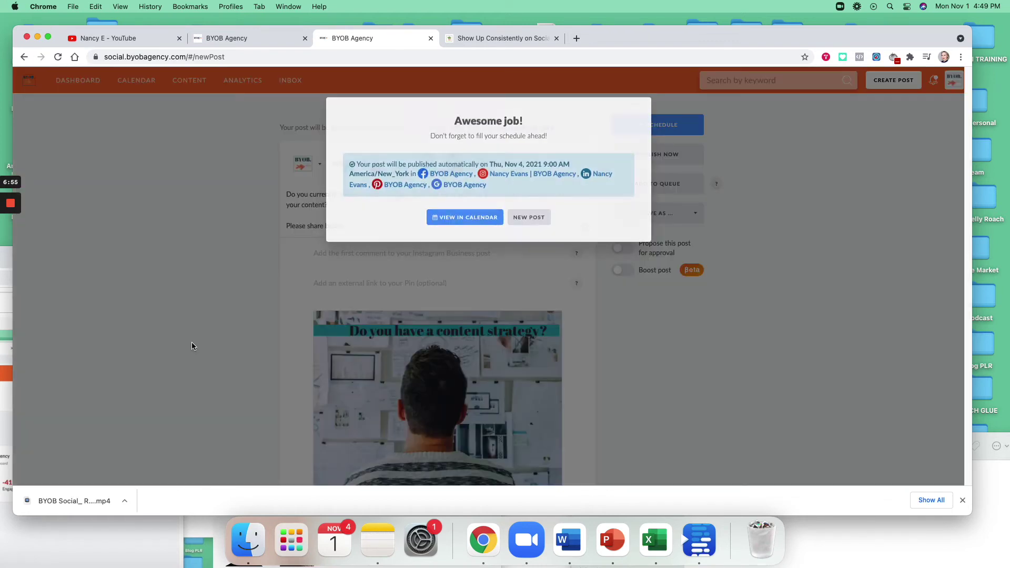
View the scheduled post in the weekly calendar and examine its Thursday 9:00 AM entries for each connected account
left_click(491, 224)
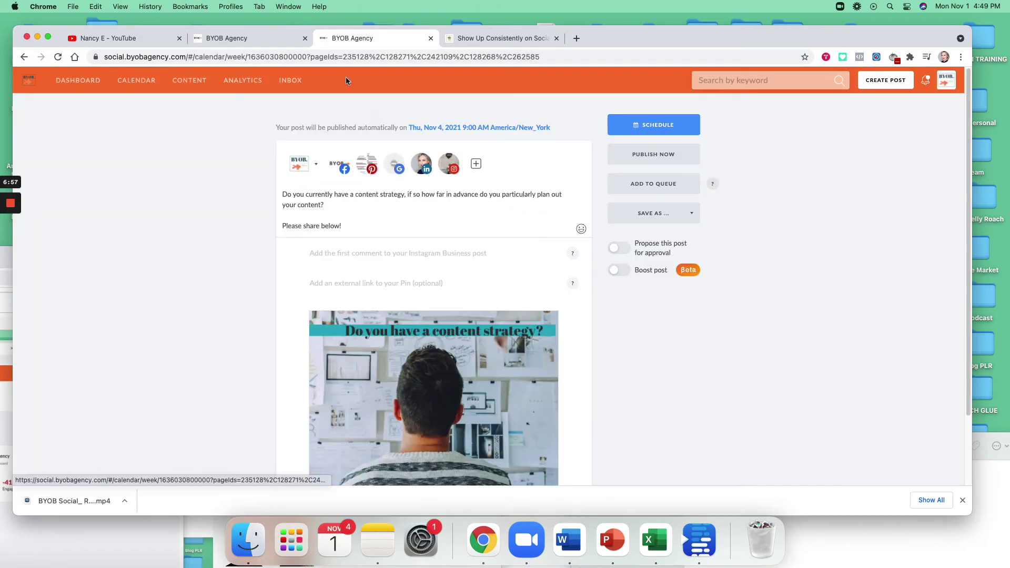
scroll(680, 321, "down", 10)
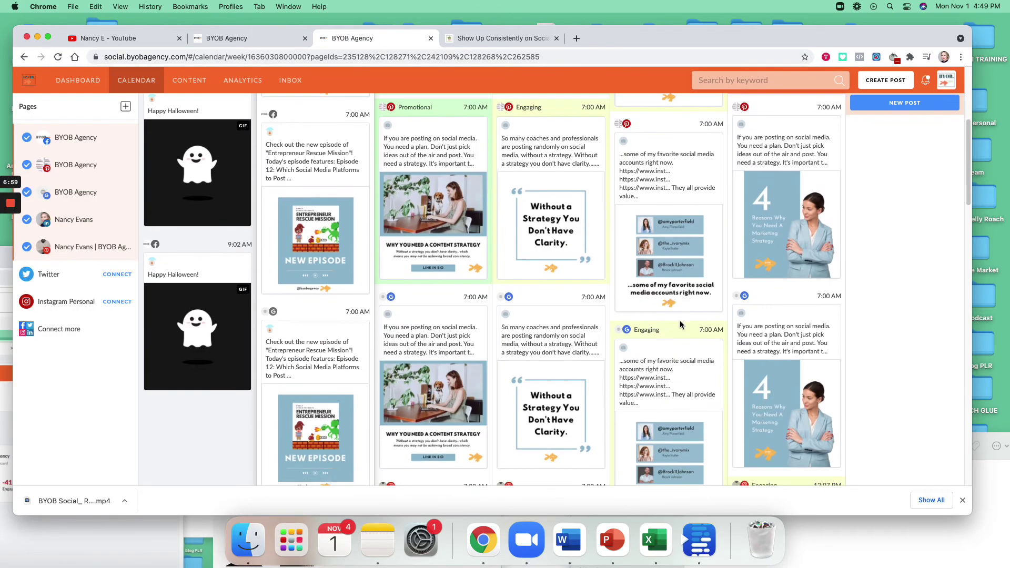
scroll(678, 323, "down", 2)
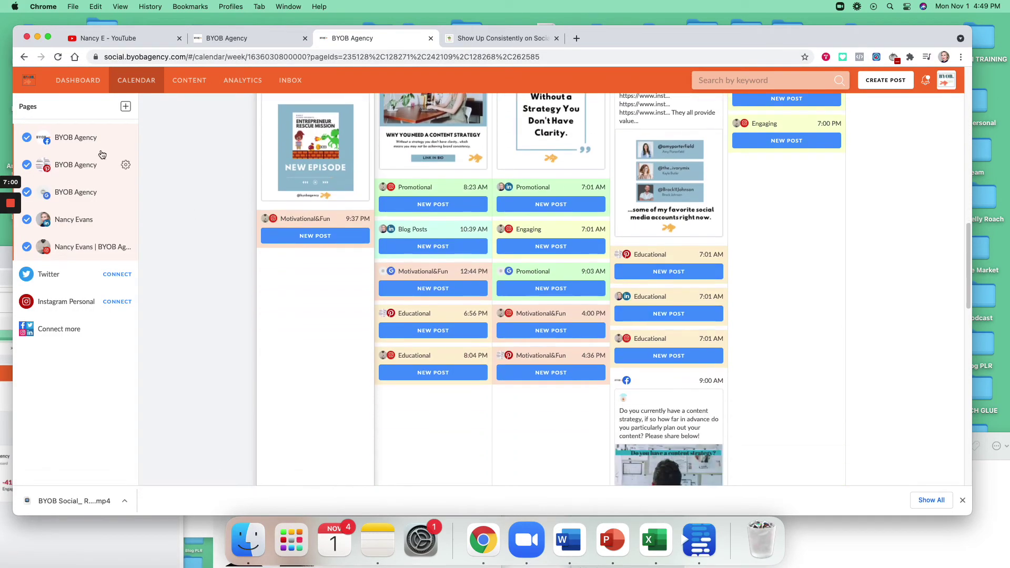
left_click(29, 138)
left_click(29, 139)
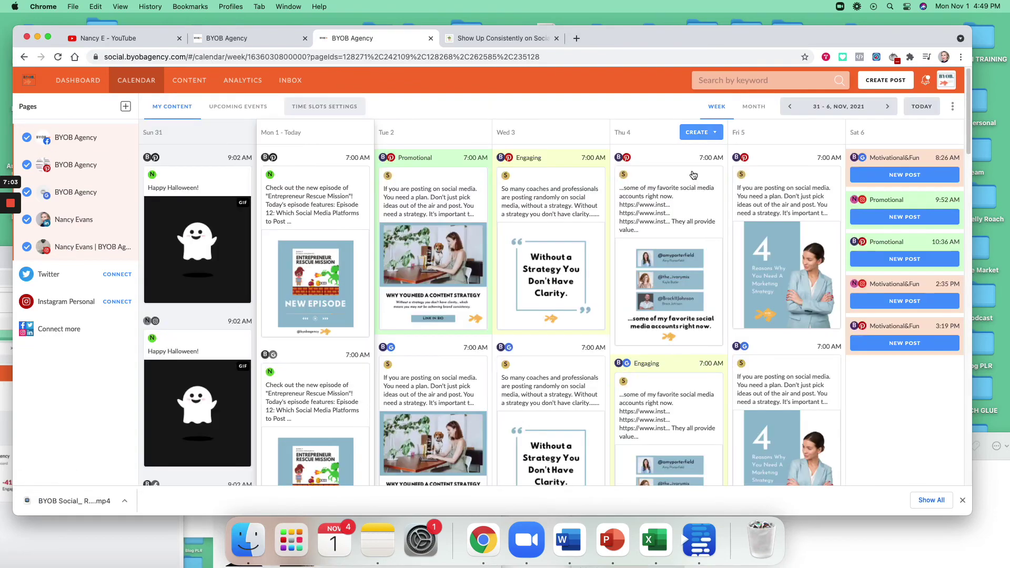
scroll(683, 341, "down", 15)
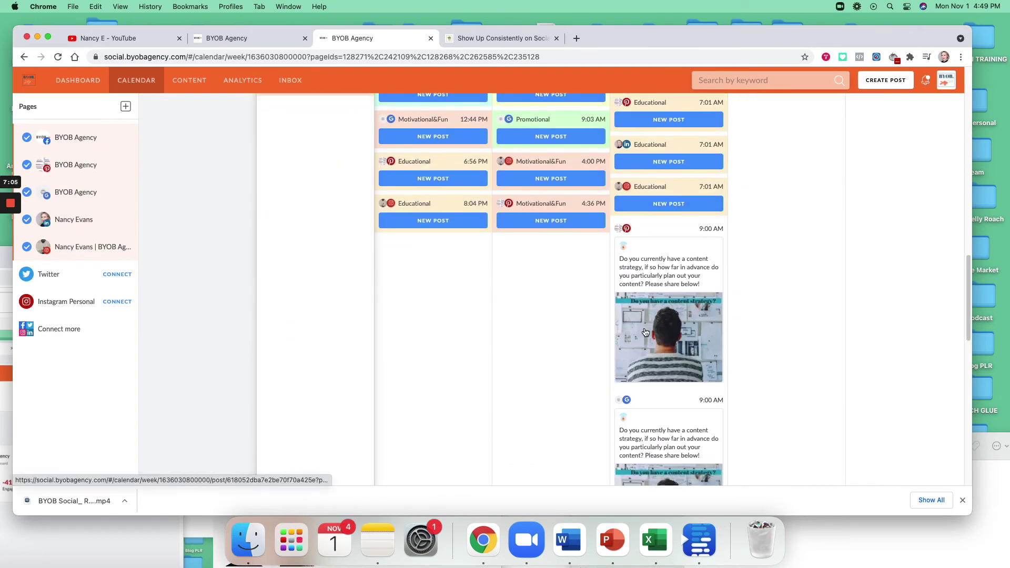
scroll(645, 332, "down", 10)
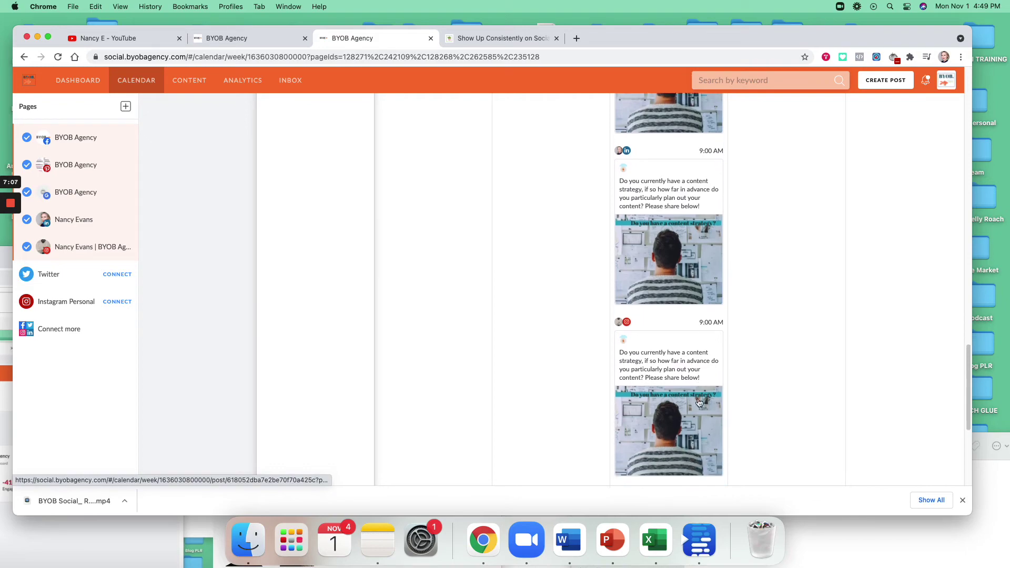
scroll(699, 402, "down", 3)
scroll(685, 401, "up", 5)
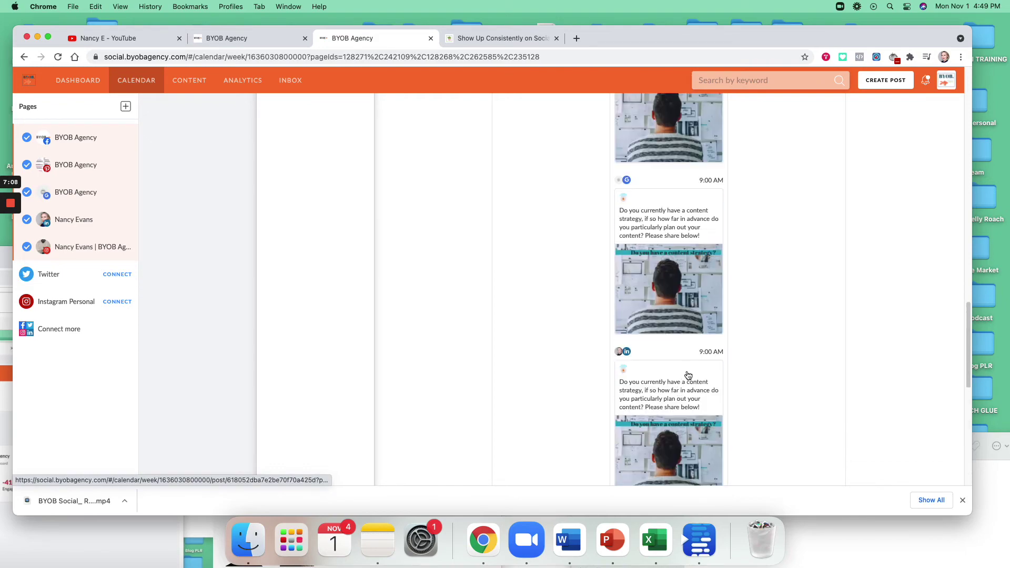
scroll(688, 375, "up", 15)
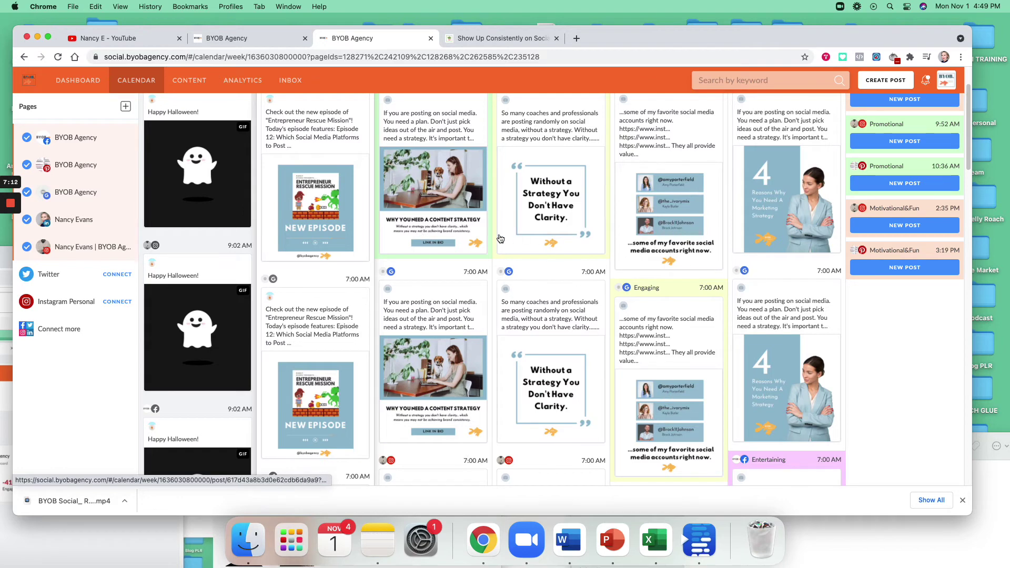
Open the post ideas library and look through the industry categories offered for the recommended templates
mouse_move(184, 82)
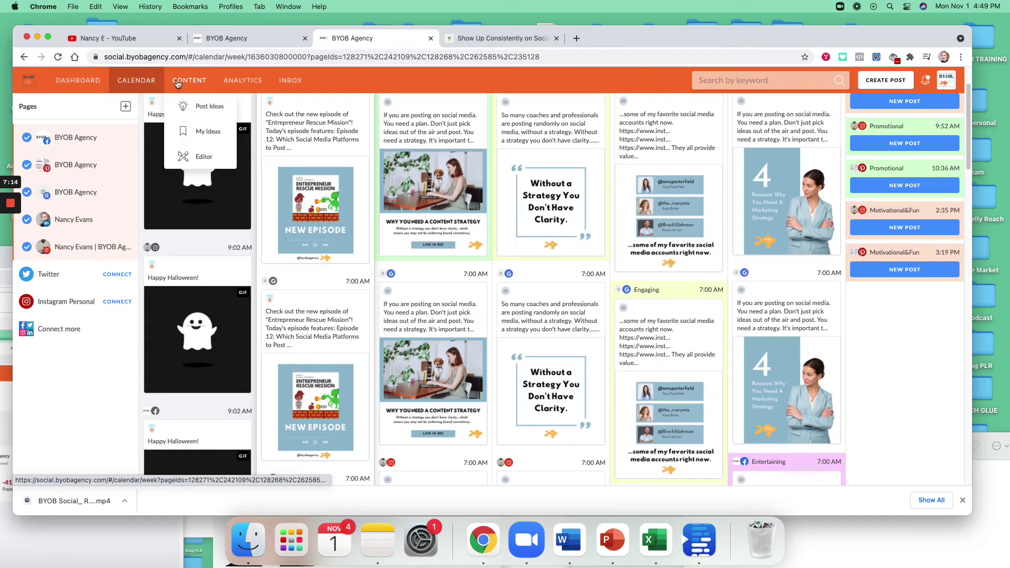
left_click(192, 106)
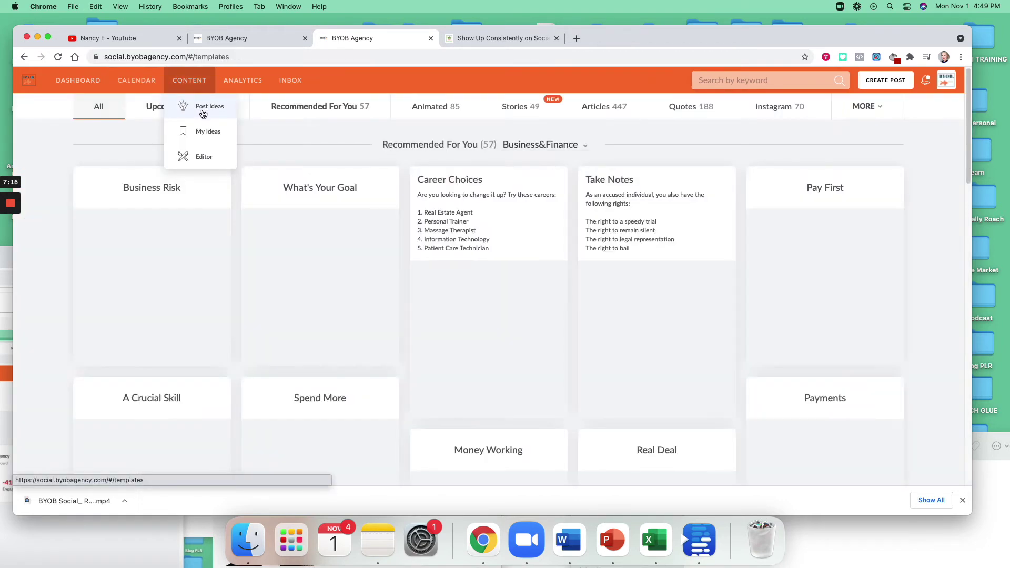
left_click(557, 152)
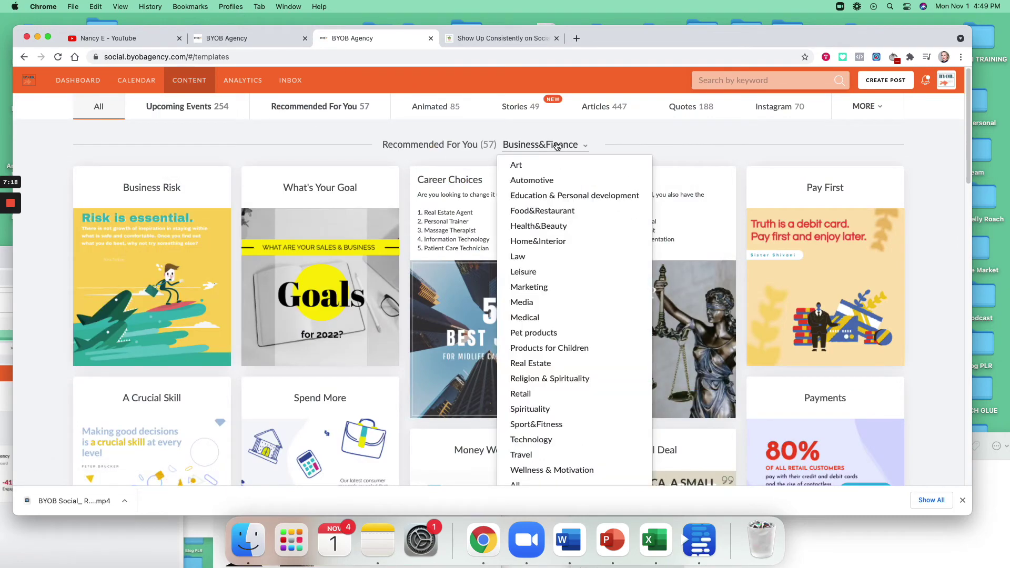
scroll(556, 426, "down", 7)
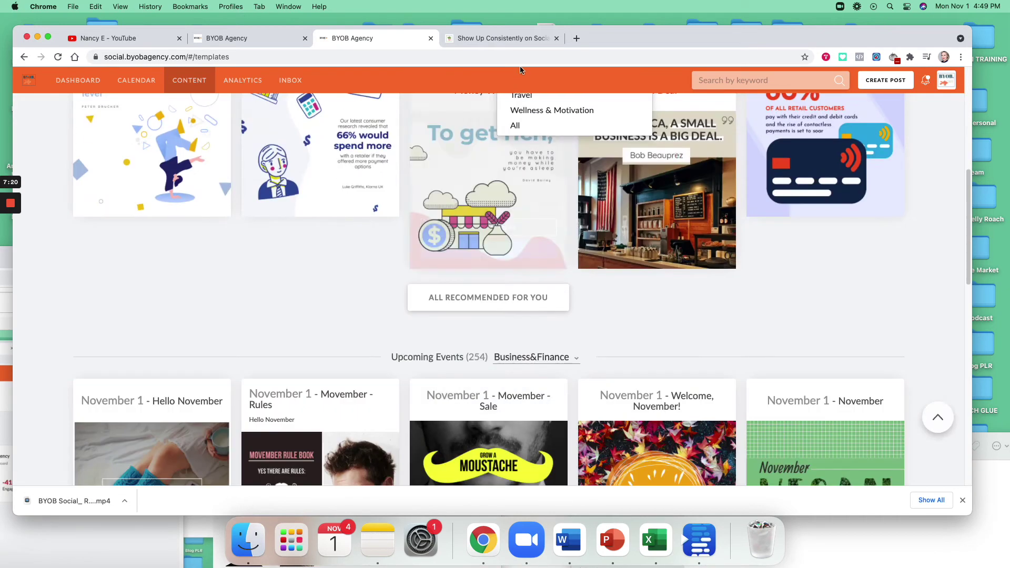
scroll(561, 295, "up", 4)
scroll(562, 261, "up", 3)
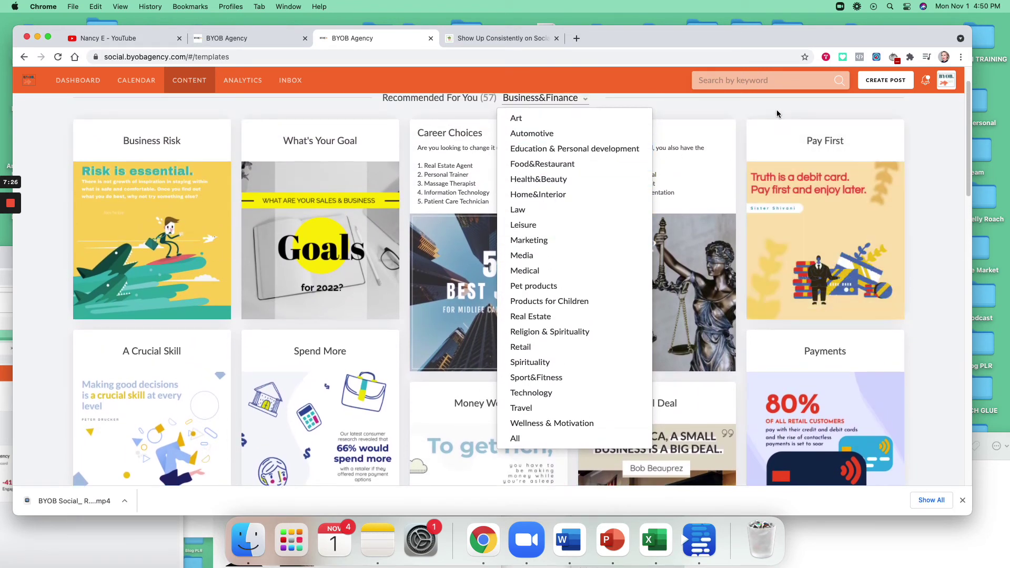
left_click(776, 110)
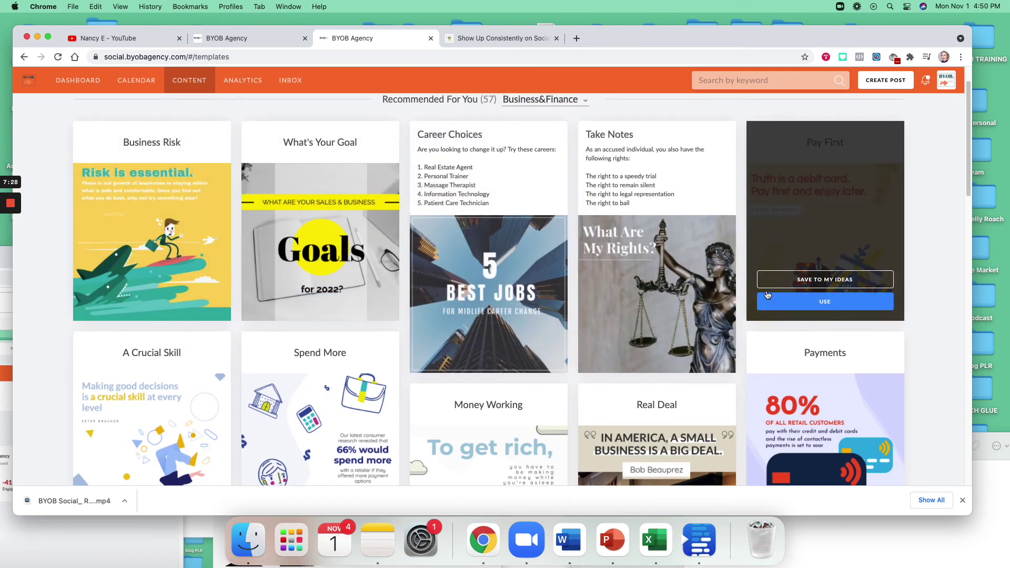
Browse the upcoming event templates, switch their category to Marketing and look over the resulting ideas and popular categories
scroll(269, 245, "down", 5)
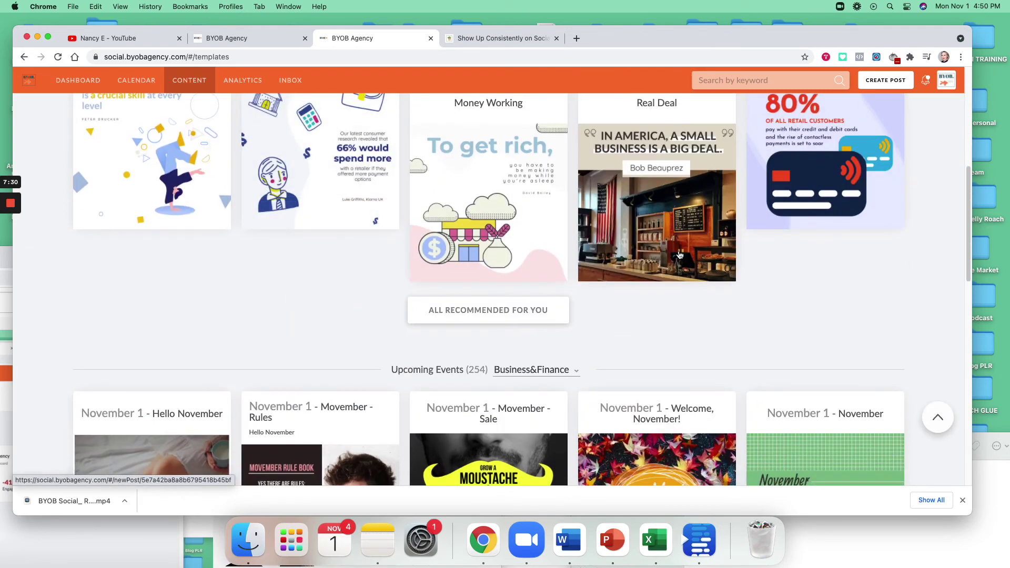
scroll(610, 294, "down", 2)
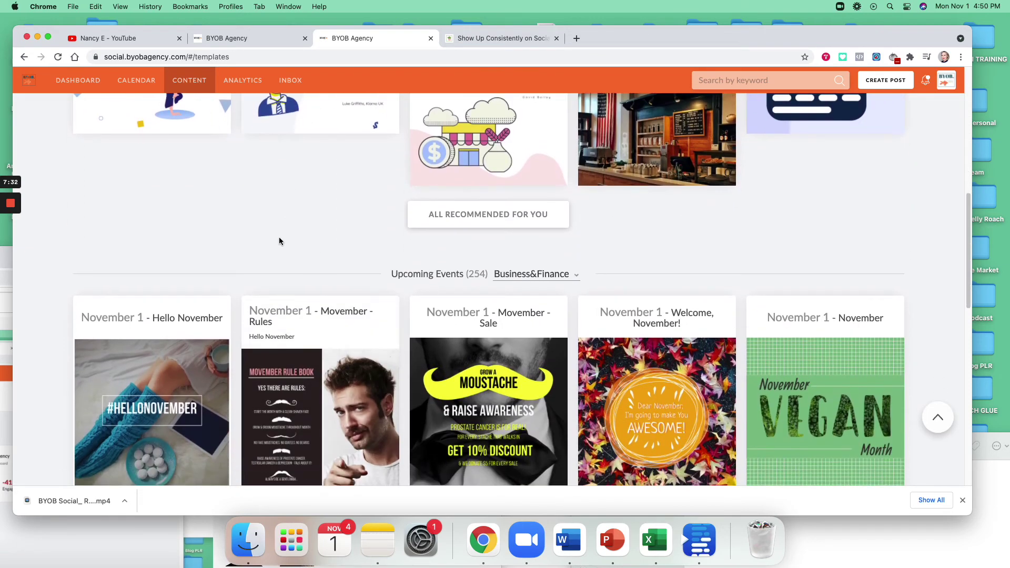
scroll(208, 175, "down", 3)
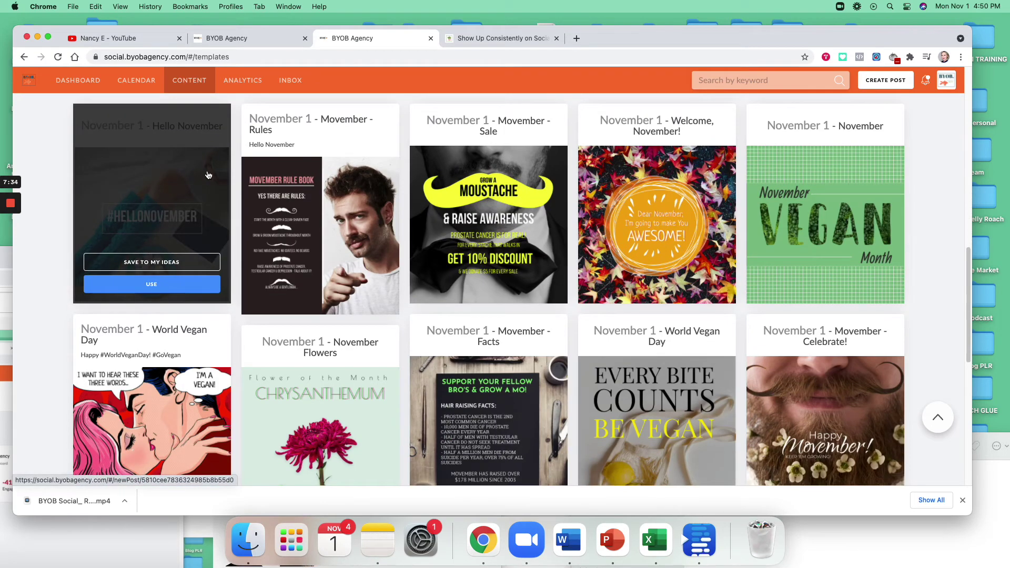
scroll(208, 175, "up", 4)
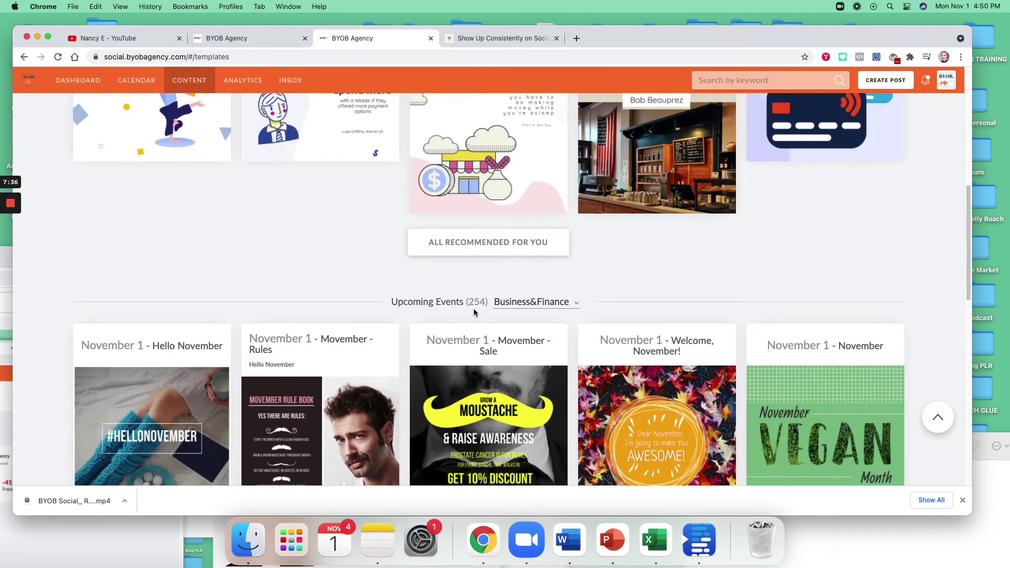
left_click(535, 302)
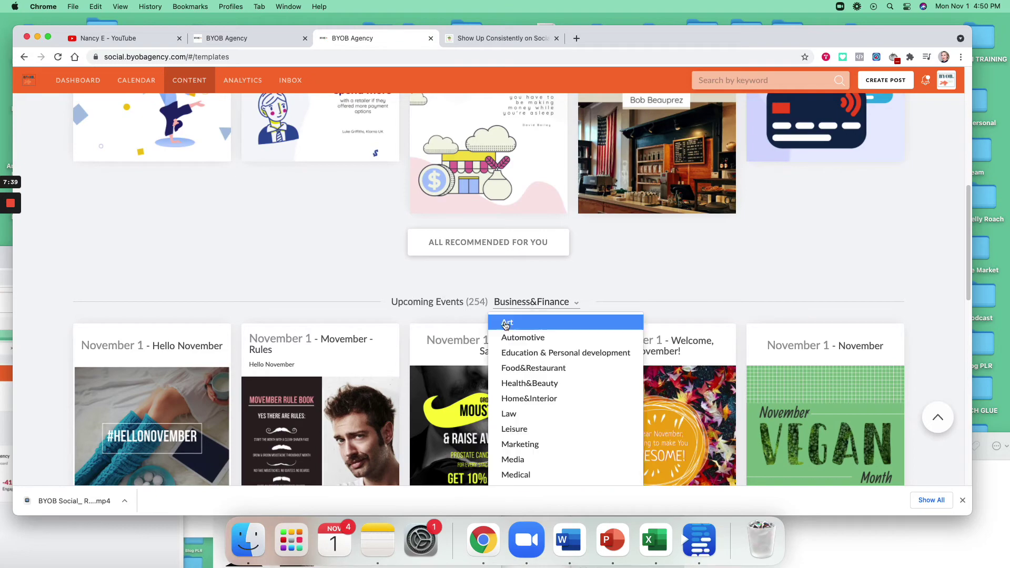
left_click(545, 445)
scroll(195, 254, "down", 1)
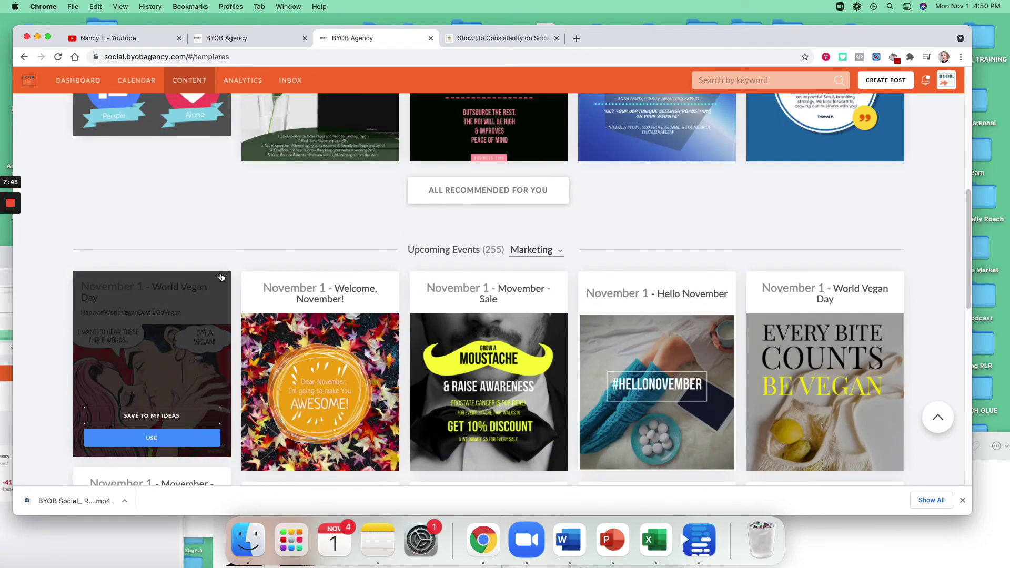
scroll(424, 328, "down", 4)
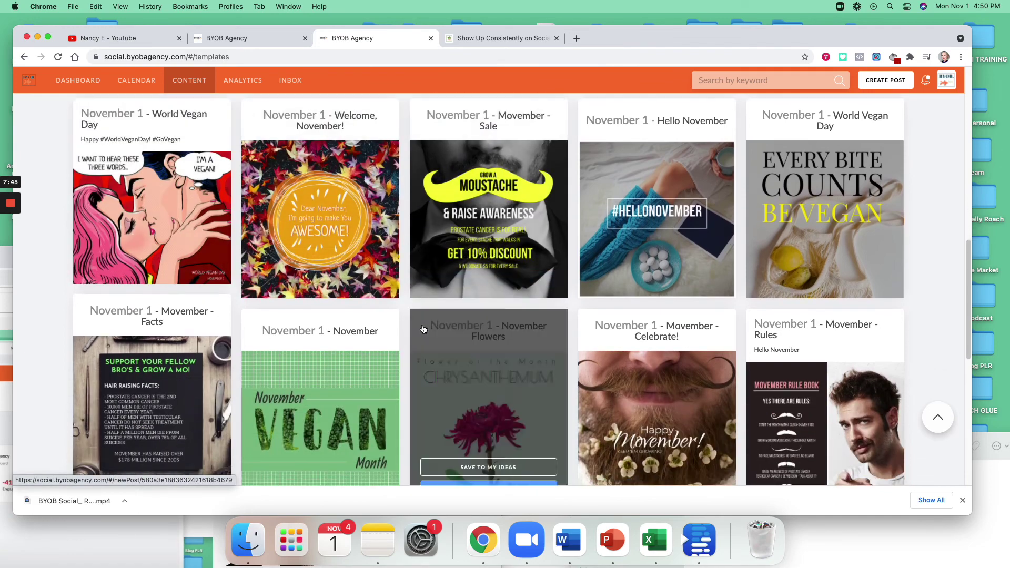
scroll(423, 328, "down", 8)
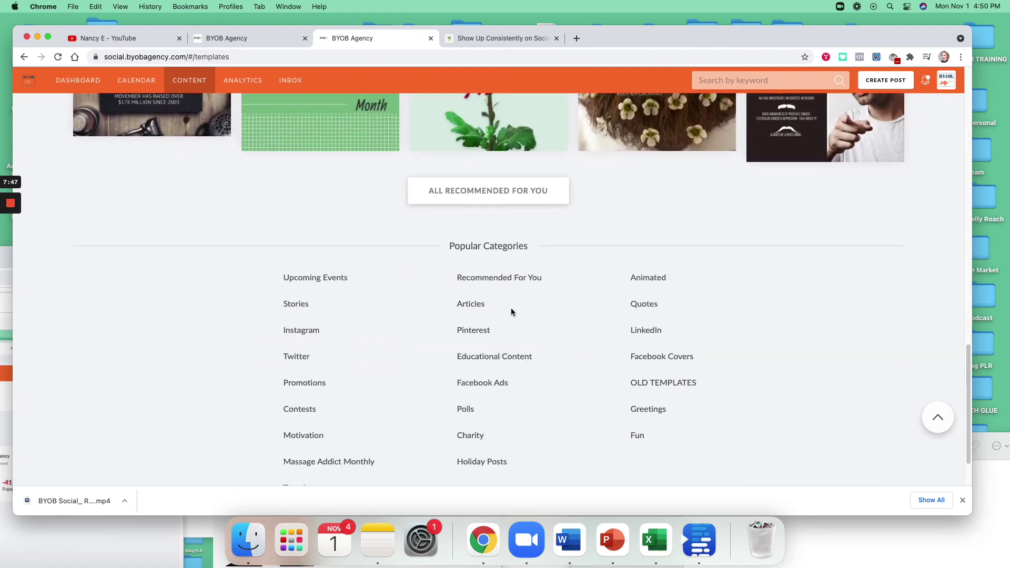
scroll(512, 311, "up", 20)
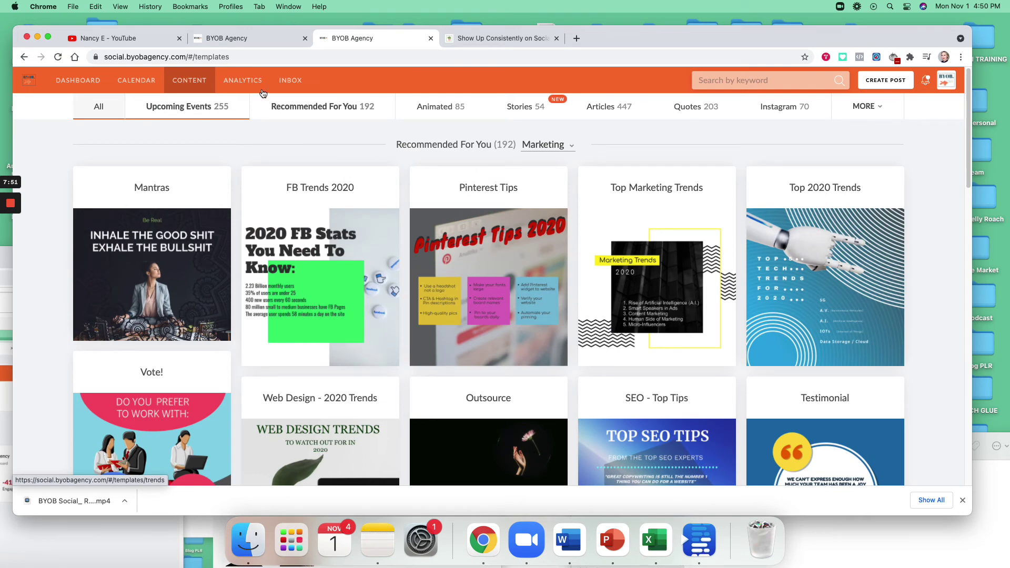
Preview the animated template "The Season of the Soul" in a new post and leave that post without saving it
left_click(441, 112)
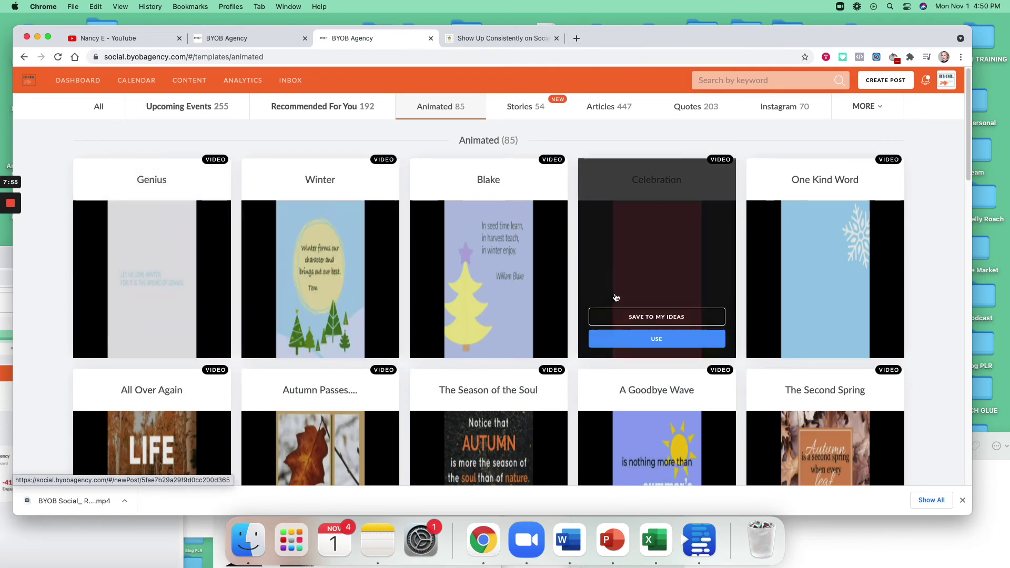
scroll(315, 295, "down", 3)
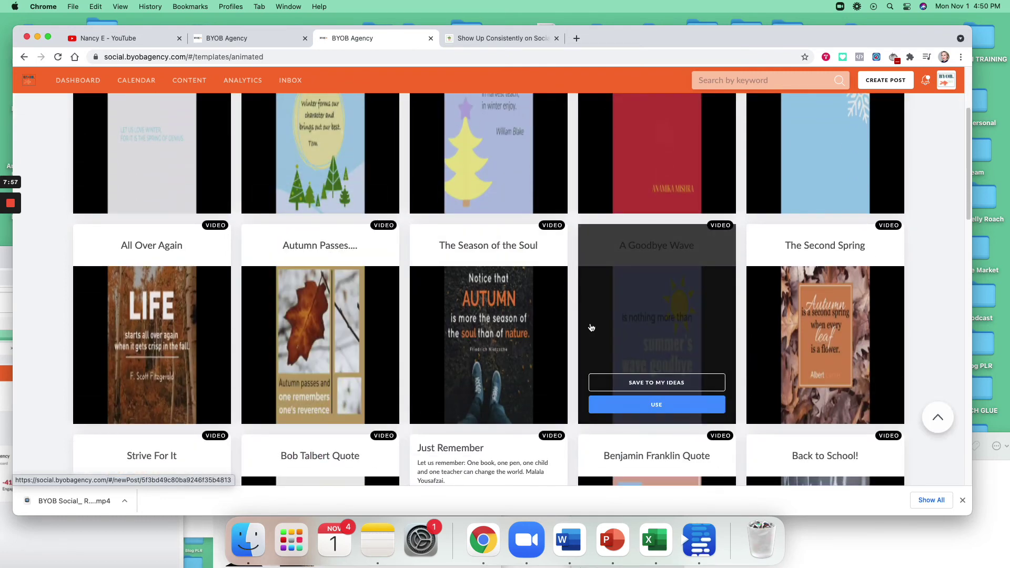
left_click(470, 304)
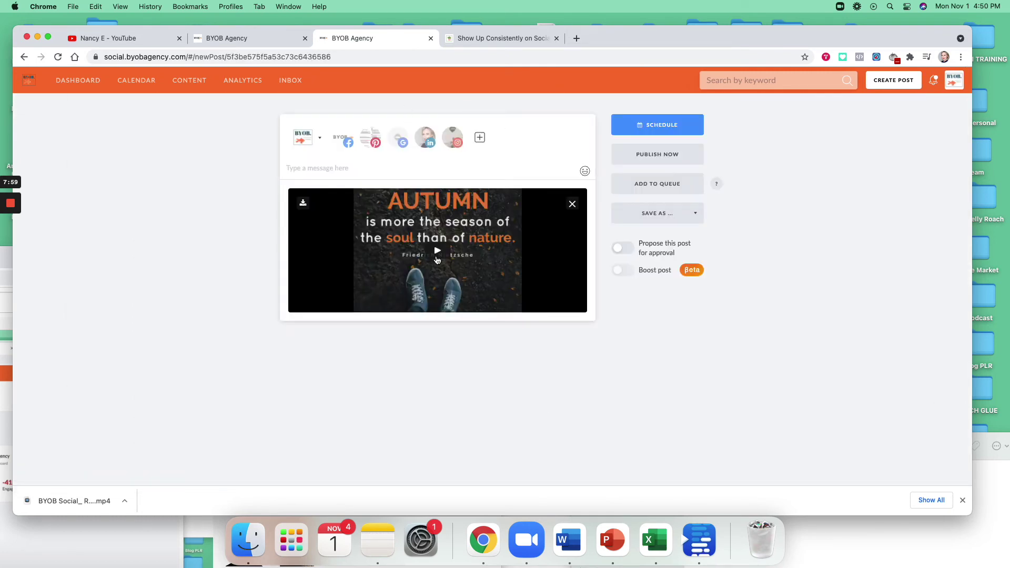
left_click(447, 257)
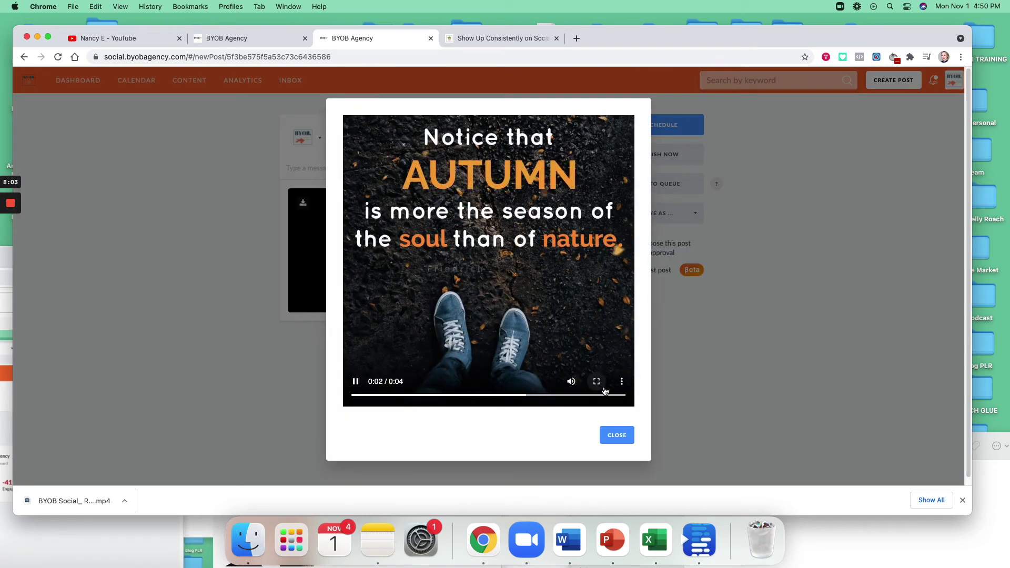
left_click(617, 435)
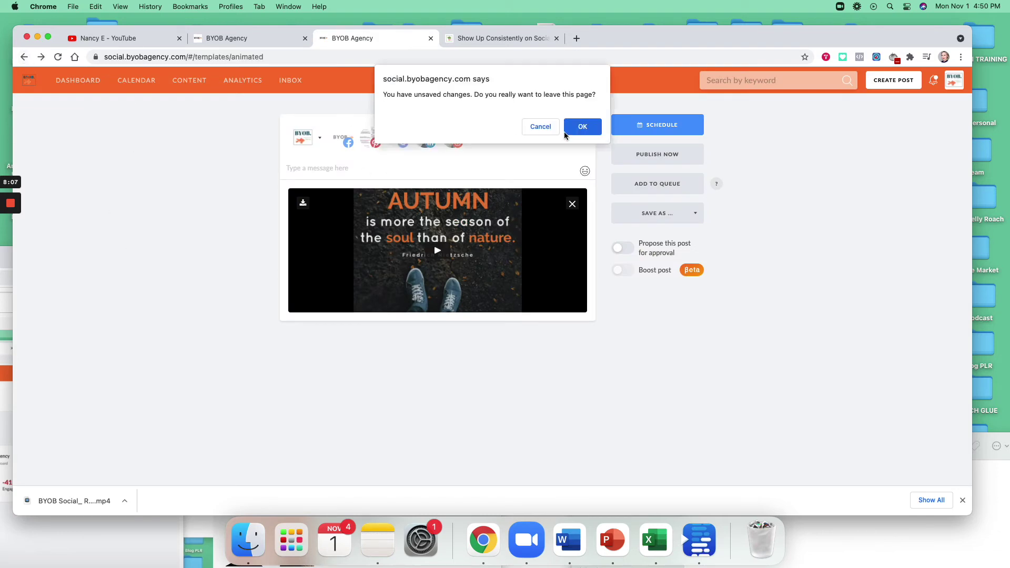
left_click(587, 127)
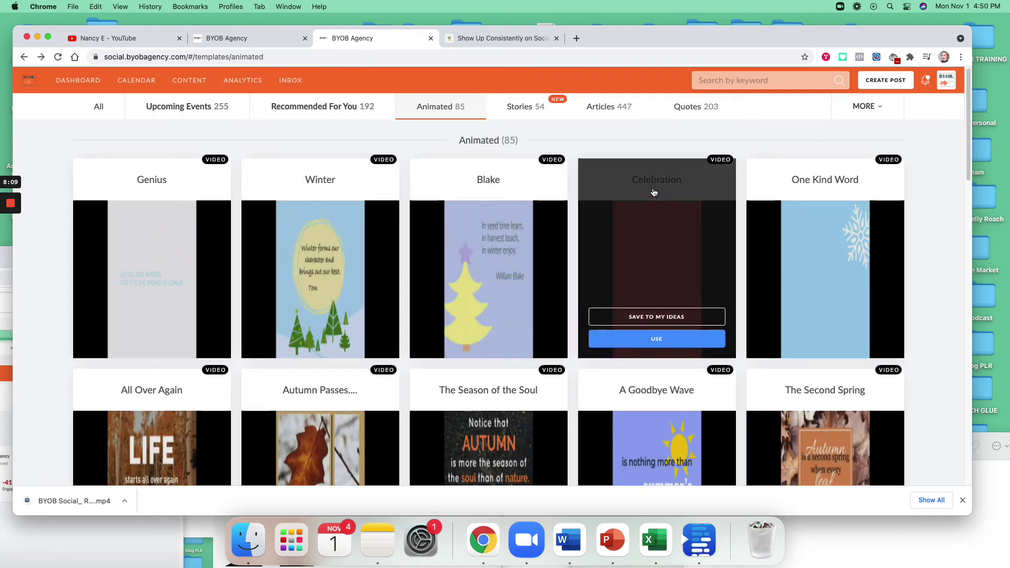
Open the Stories templates and look over the designs offered
left_click(525, 113)
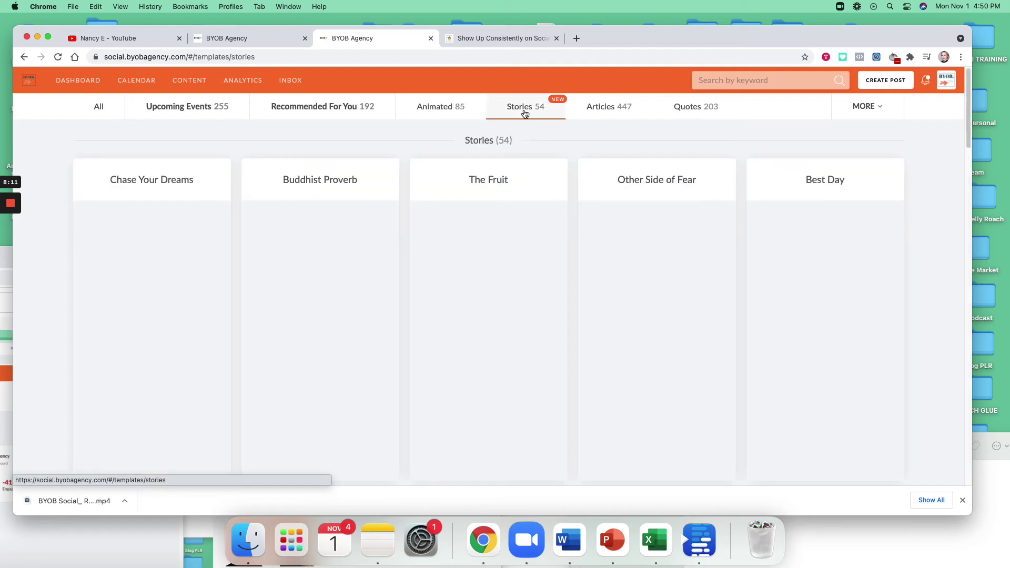
scroll(467, 372, "down", 10)
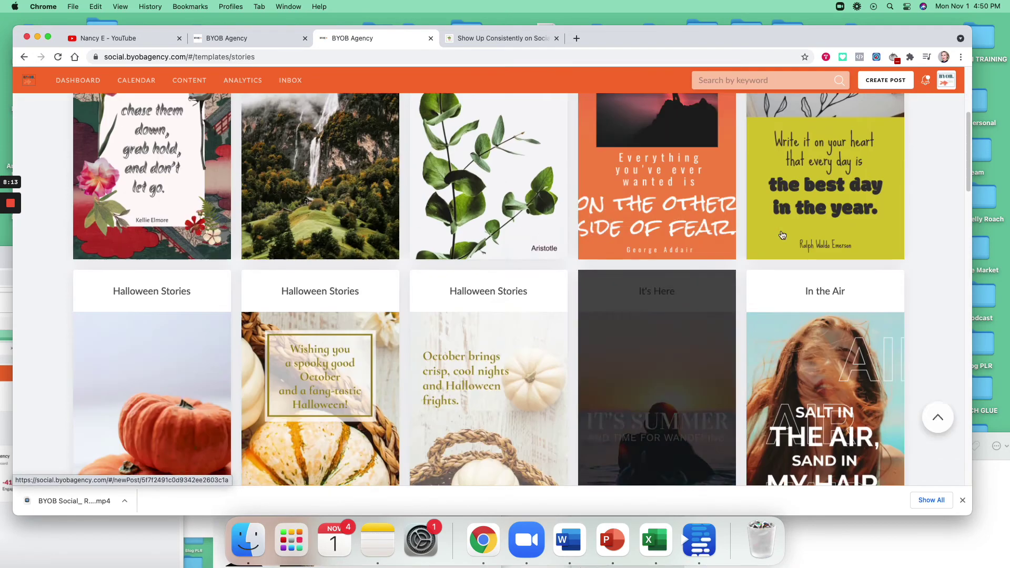
scroll(501, 349, "up", 10)
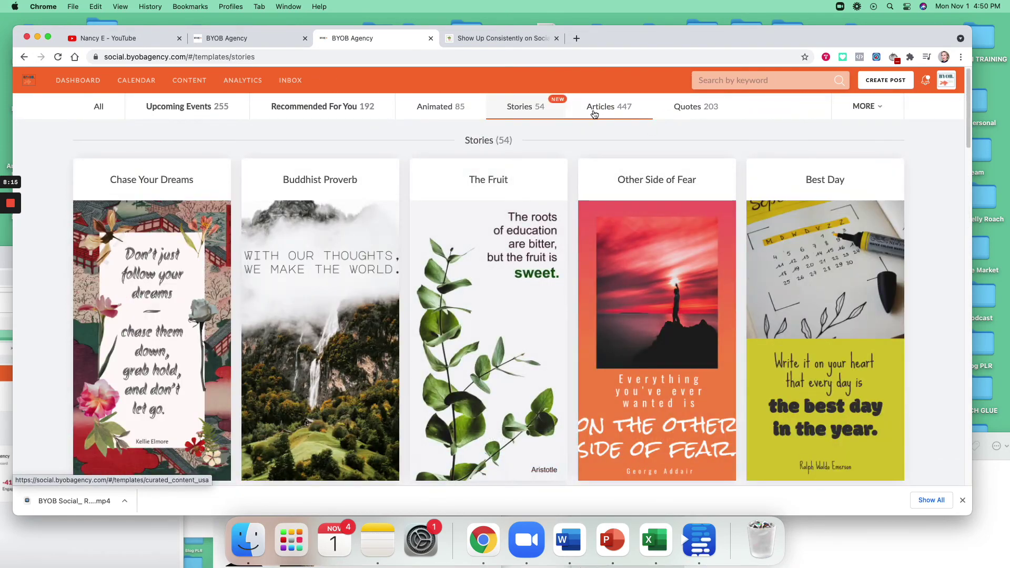
Browse the curated Articles ideas and look over their topic categories
left_click(594, 114)
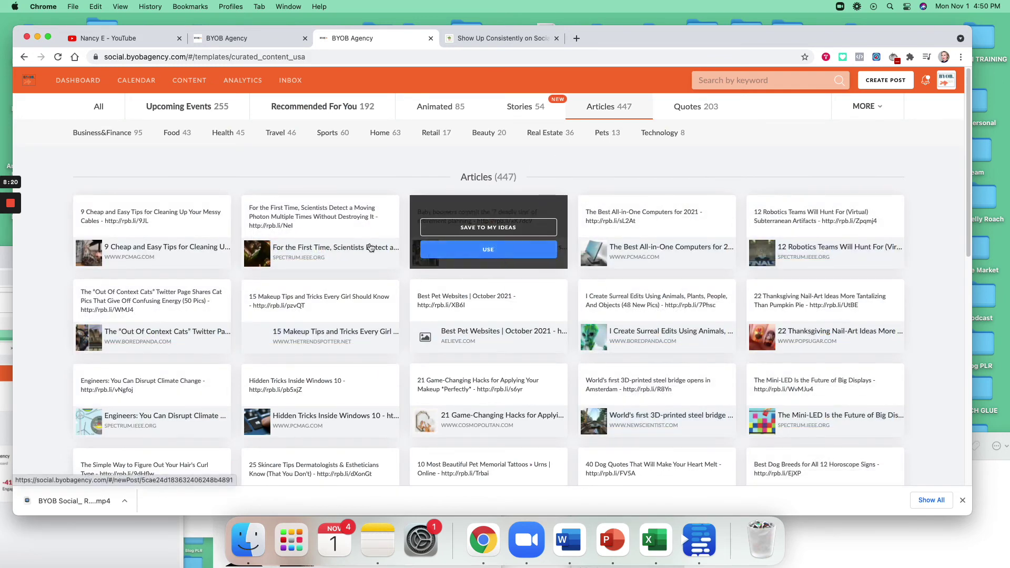
scroll(371, 247, "down", 5)
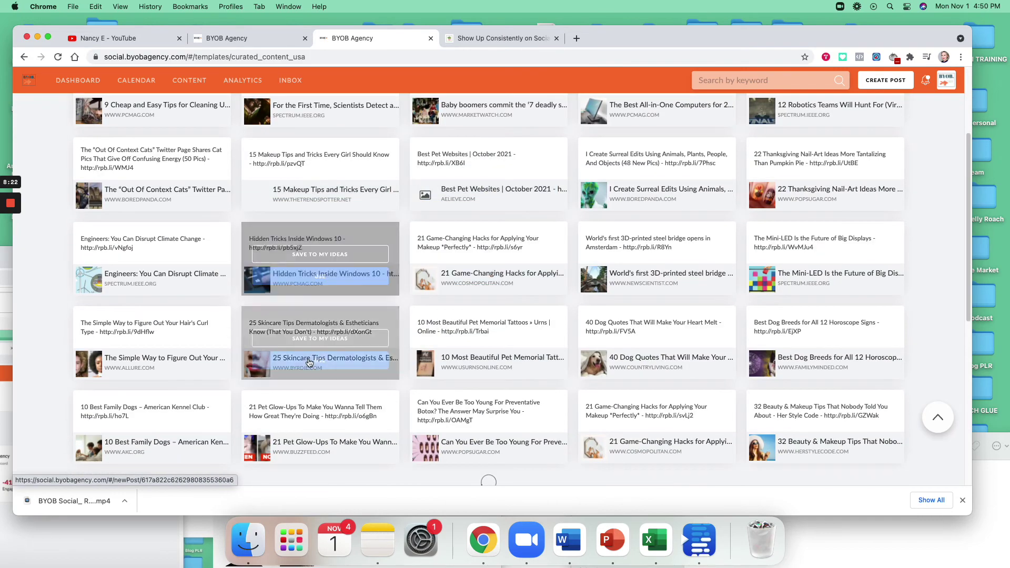
scroll(506, 245, "down", 5)
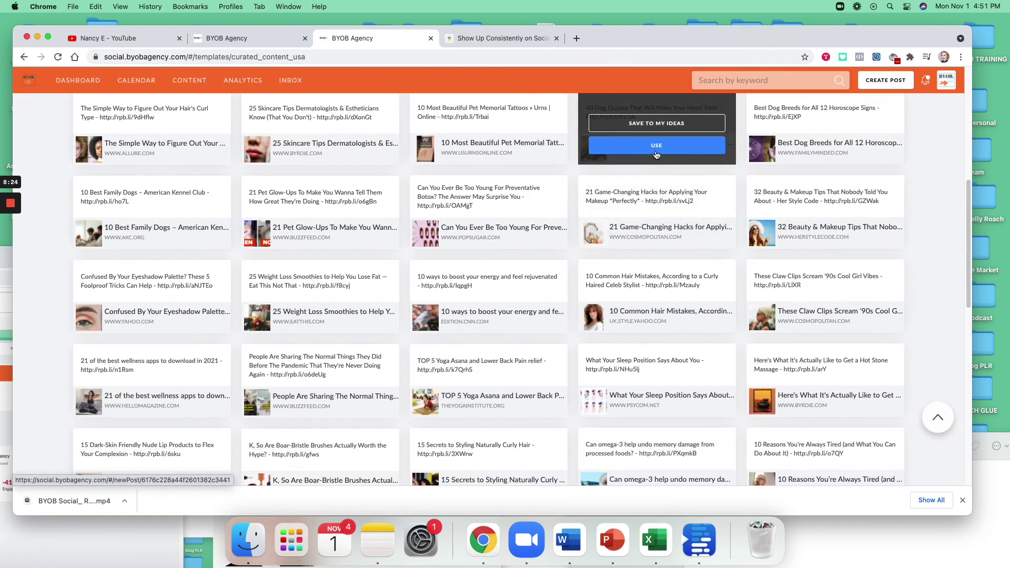
scroll(656, 154, "up", 2)
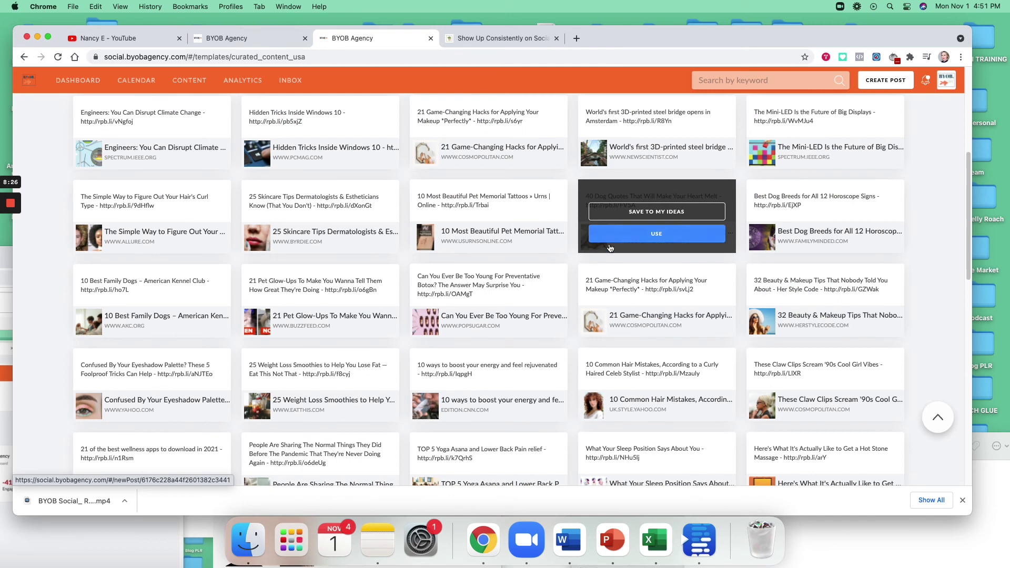
scroll(526, 221, "up", 5)
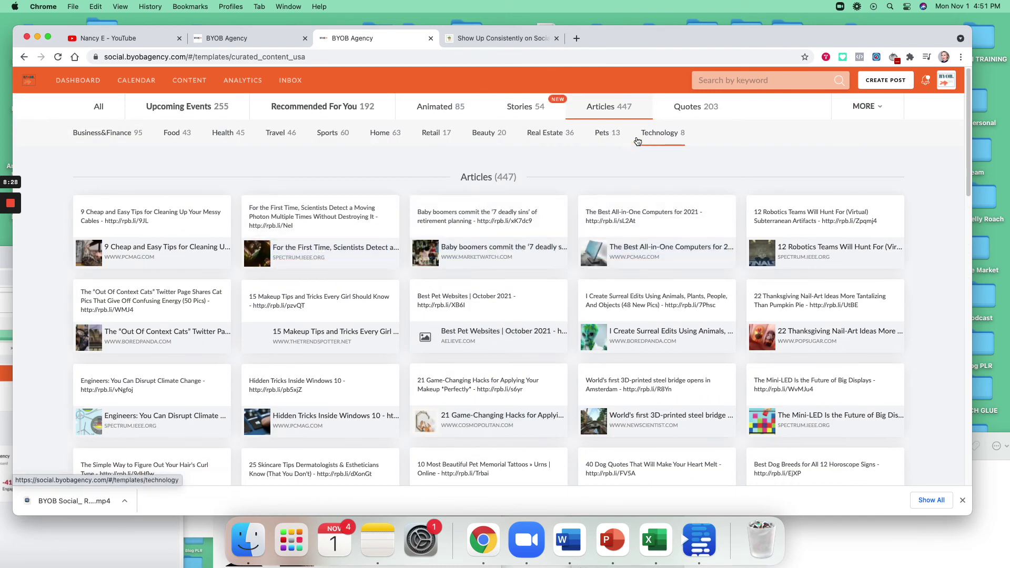
Browse the Quotes templates and start a new post from the "Moments" quote
left_click(757, 106)
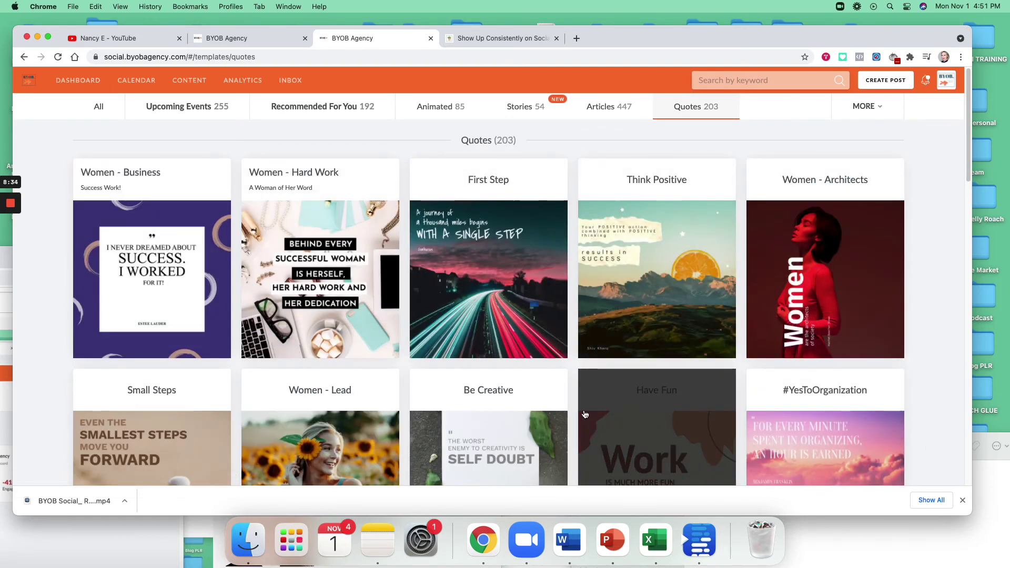
scroll(508, 308, "down", 3)
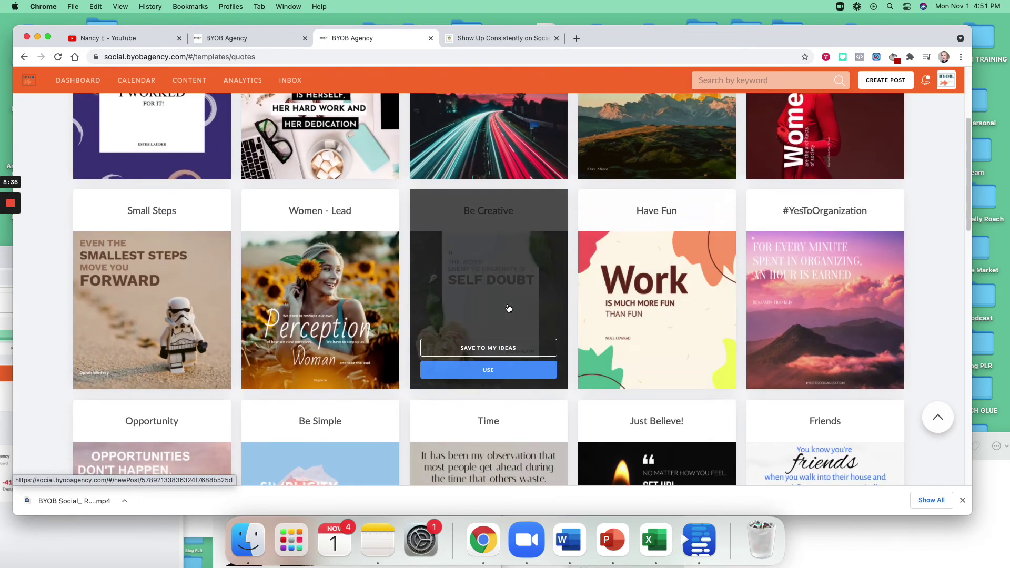
scroll(173, 274, "down", 7)
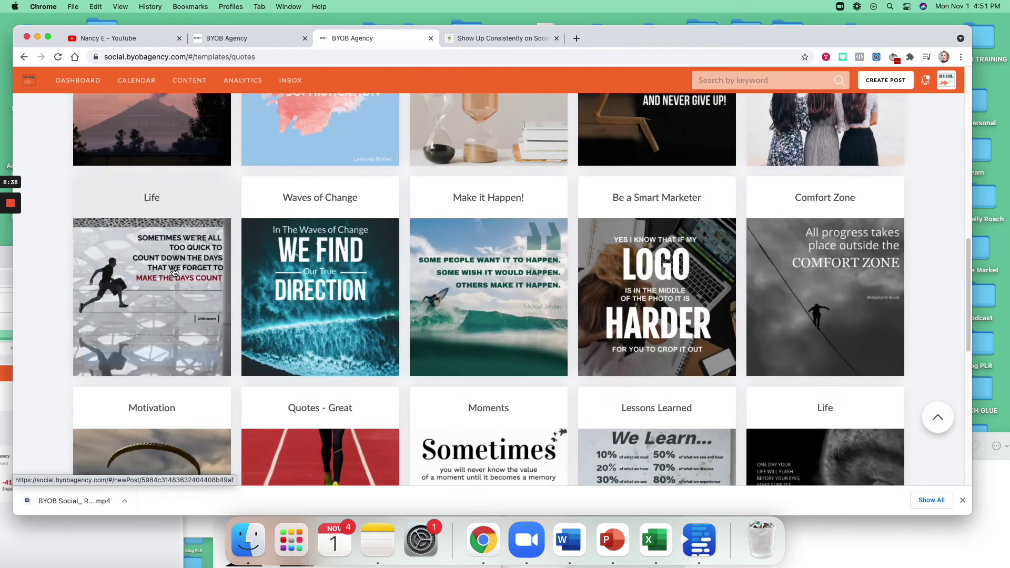
scroll(441, 287, "down", 5)
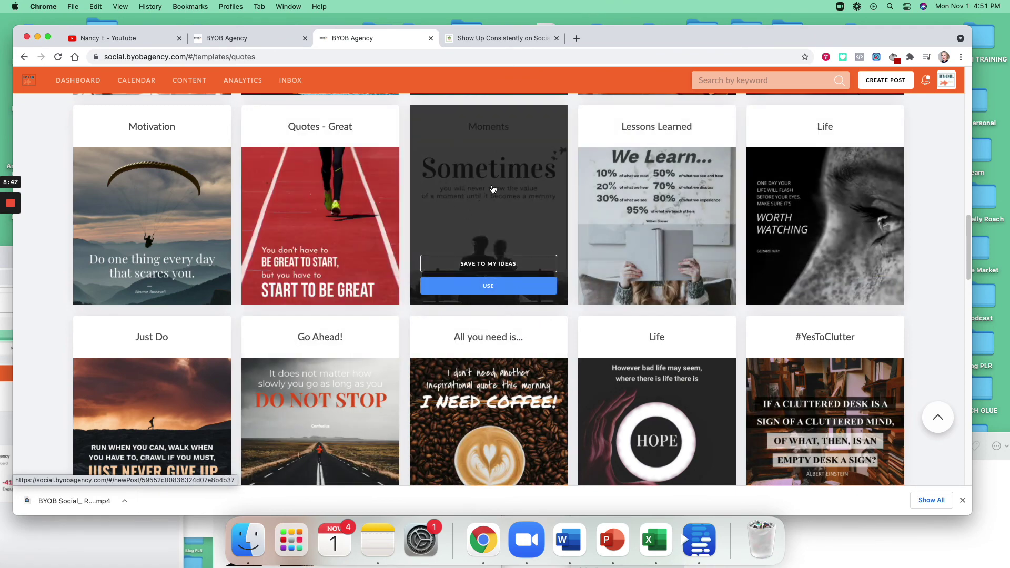
left_click(474, 194)
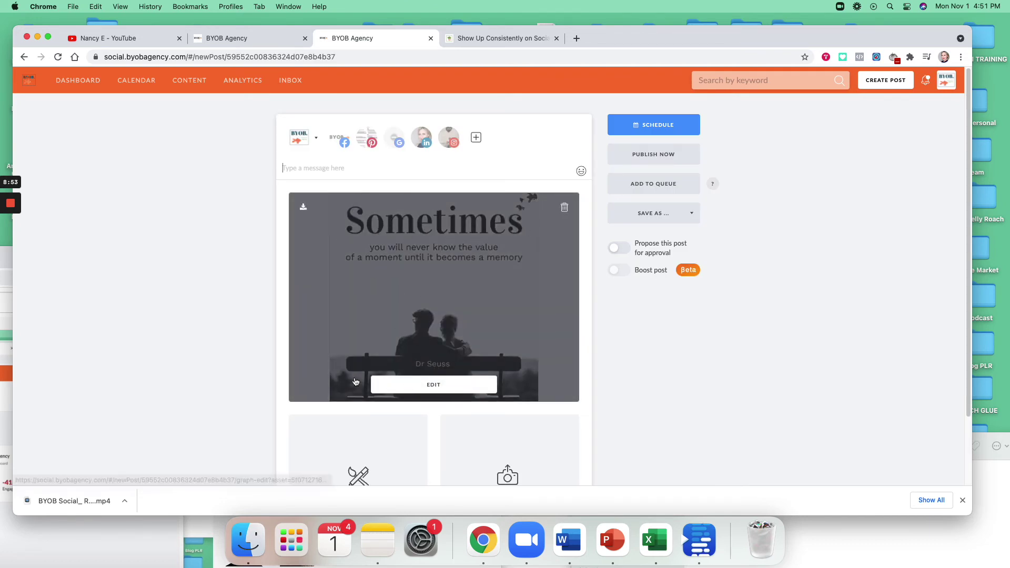
Open the quote image for editing, inspect its text elements and close the image editor without applying changes
left_click(429, 391)
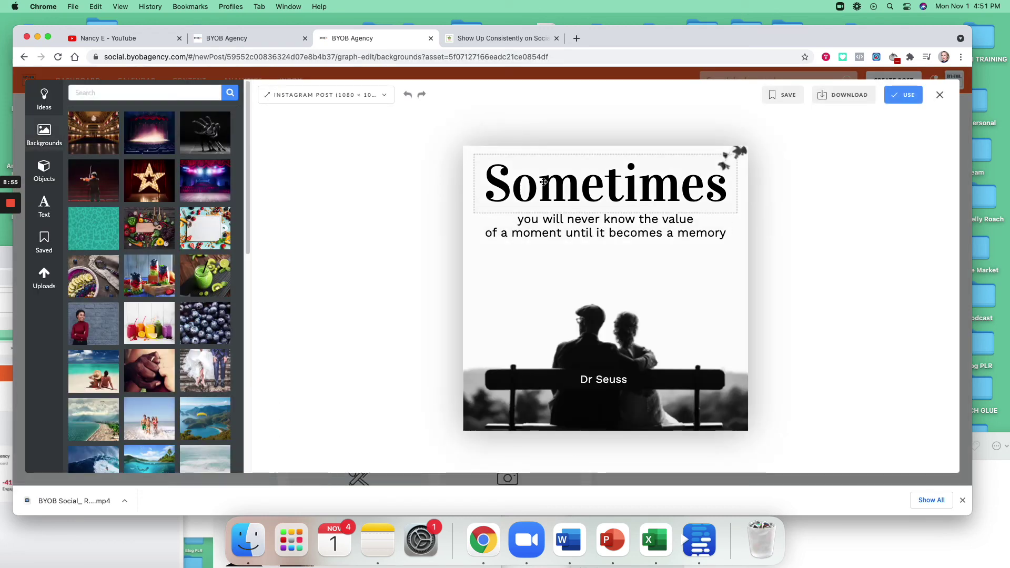
left_click(501, 194)
left_click(538, 226)
left_click(539, 241)
left_click(886, 260)
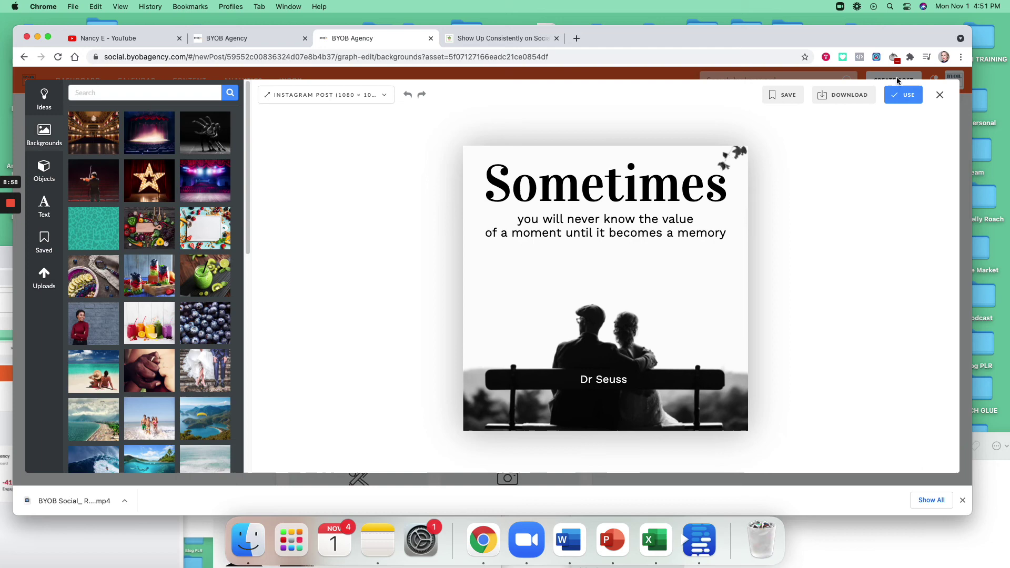
left_click(940, 95)
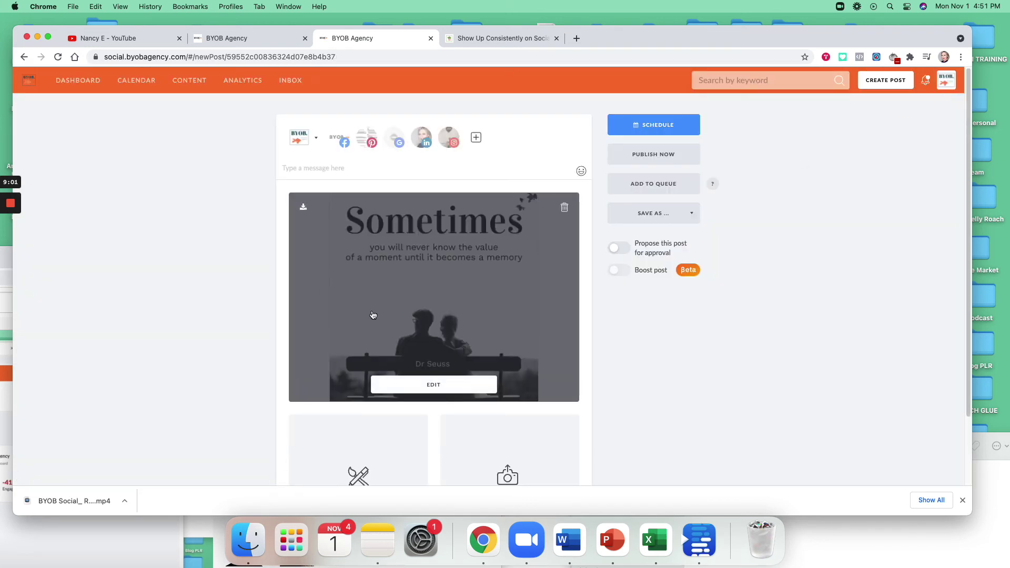
Discard the unsaved quote post, open a blank design in the graphic editor and set its size to Square (800 × 800)
mouse_move(170, 108)
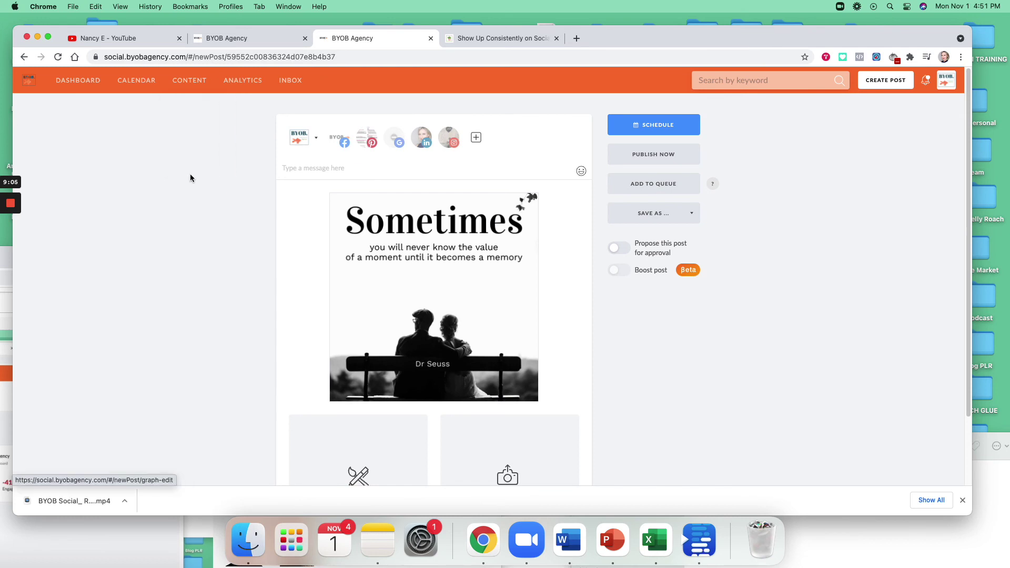
left_click(195, 157)
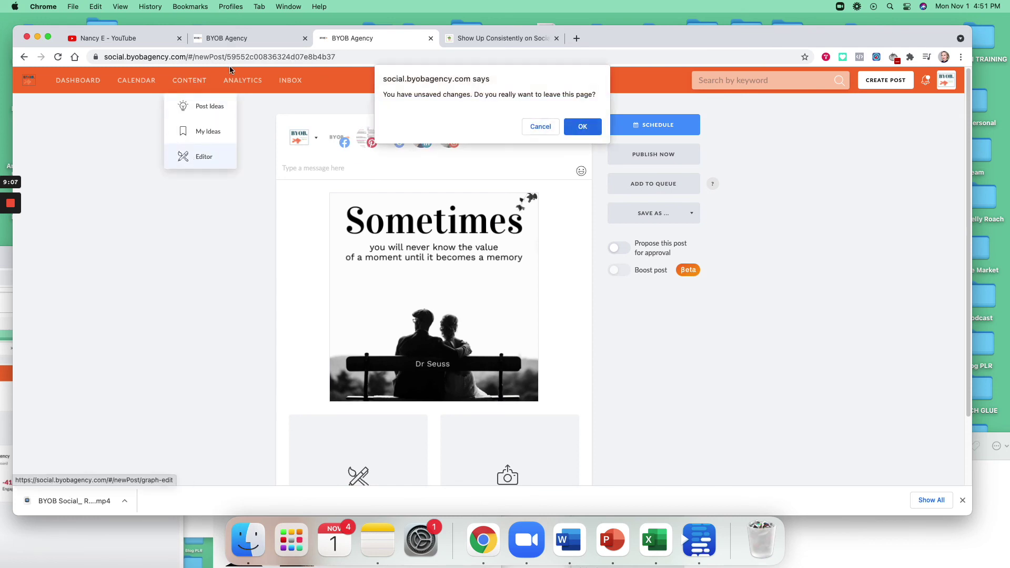
left_click(587, 128)
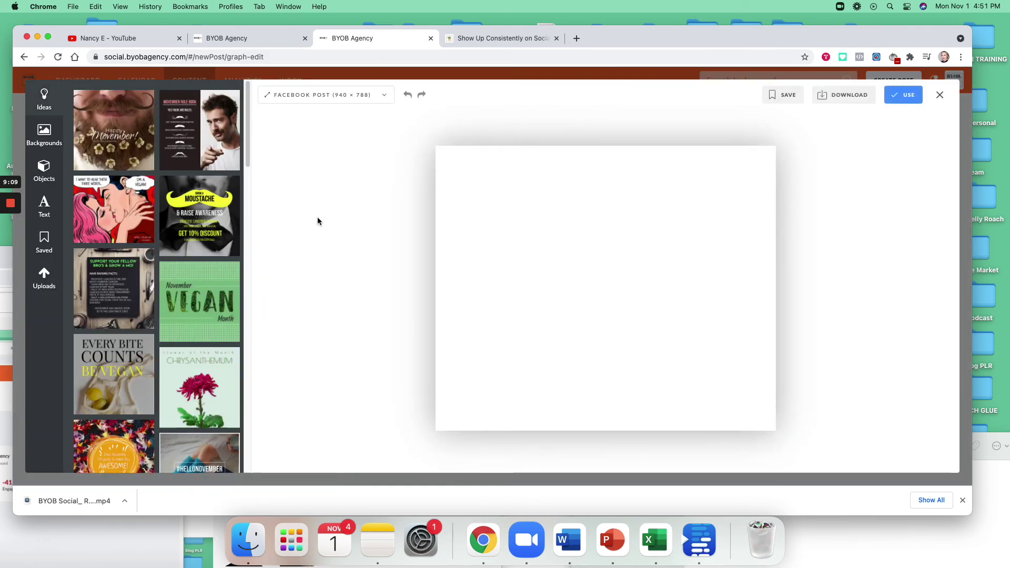
left_click(361, 96)
left_click(293, 251)
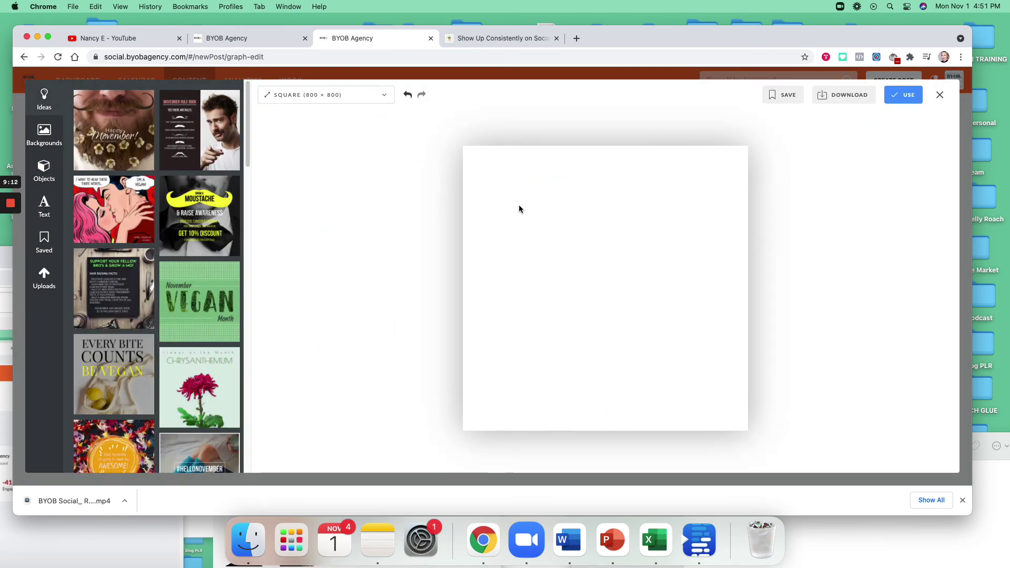
Place the photo of waves on a sandy beach as the background of the blank square design
left_click(44, 131)
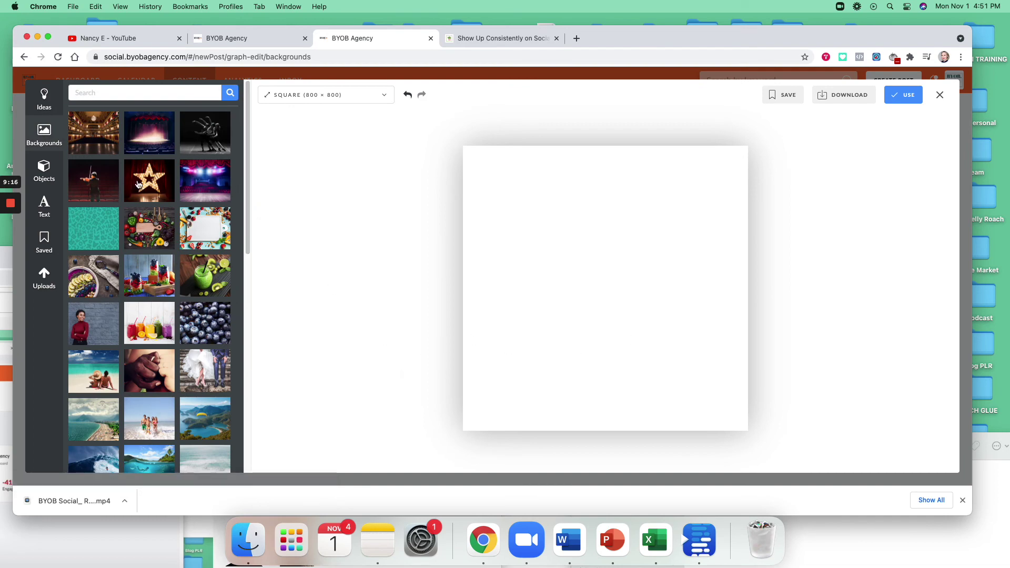
scroll(129, 117, "down", 5)
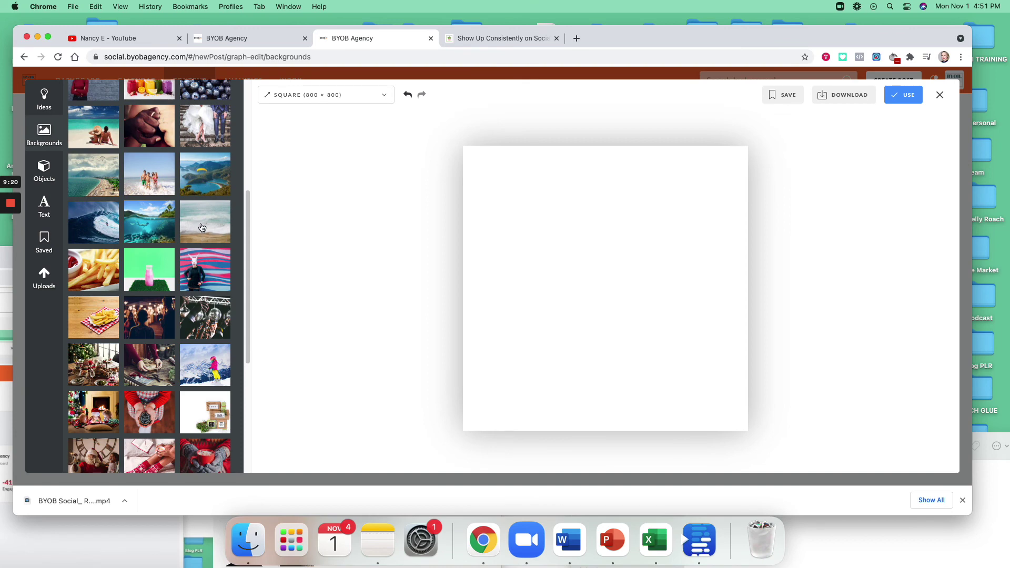
left_click_drag(206, 227, 499, 232)
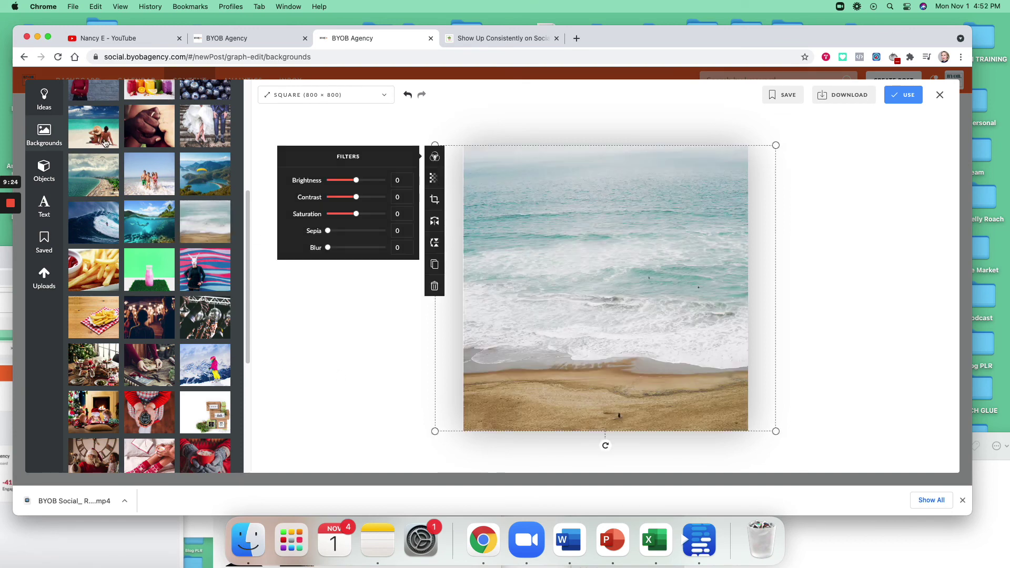
Try the wrapped Christmas gifts photo and the jumping snowboarder photo as the design's background
scroll(225, 374, "down", 2)
scroll(158, 326, "down", 2)
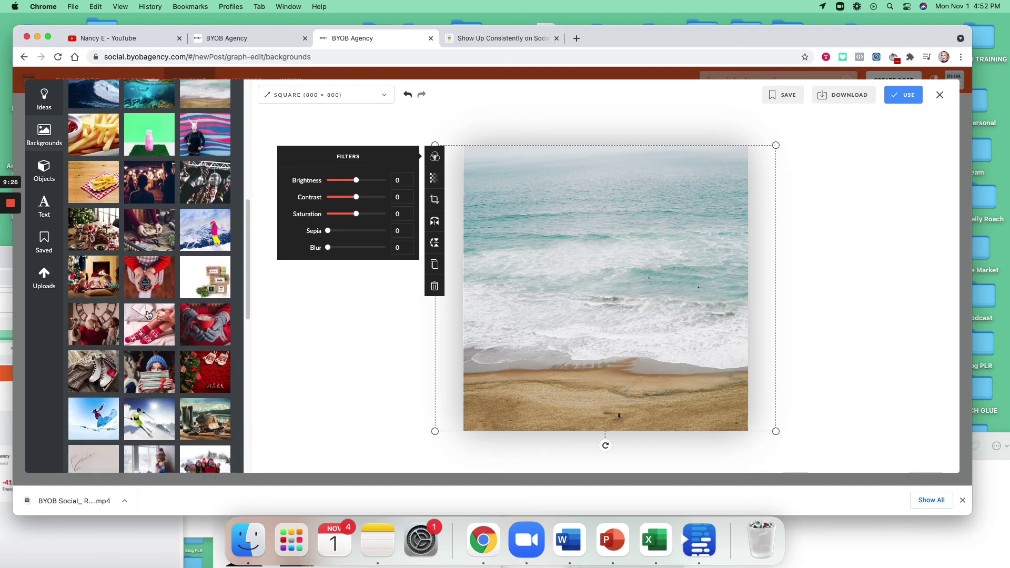
left_click(207, 278)
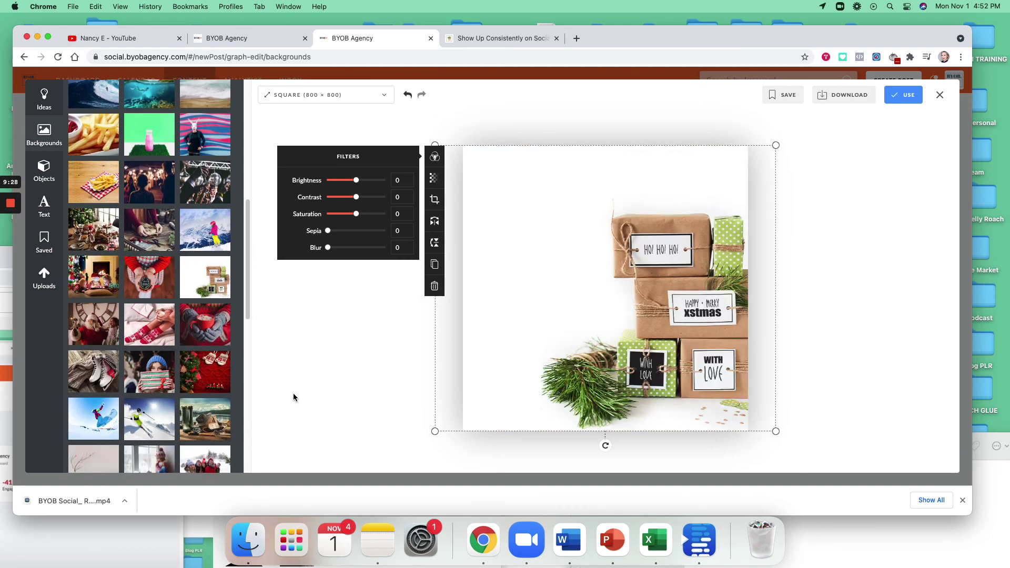
scroll(140, 144, "down", 6)
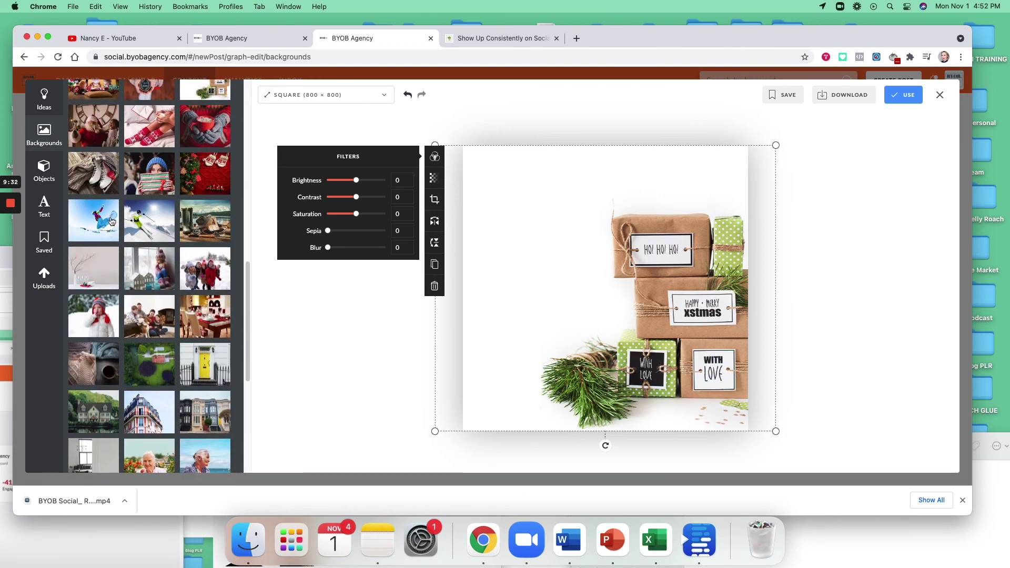
left_click(164, 278)
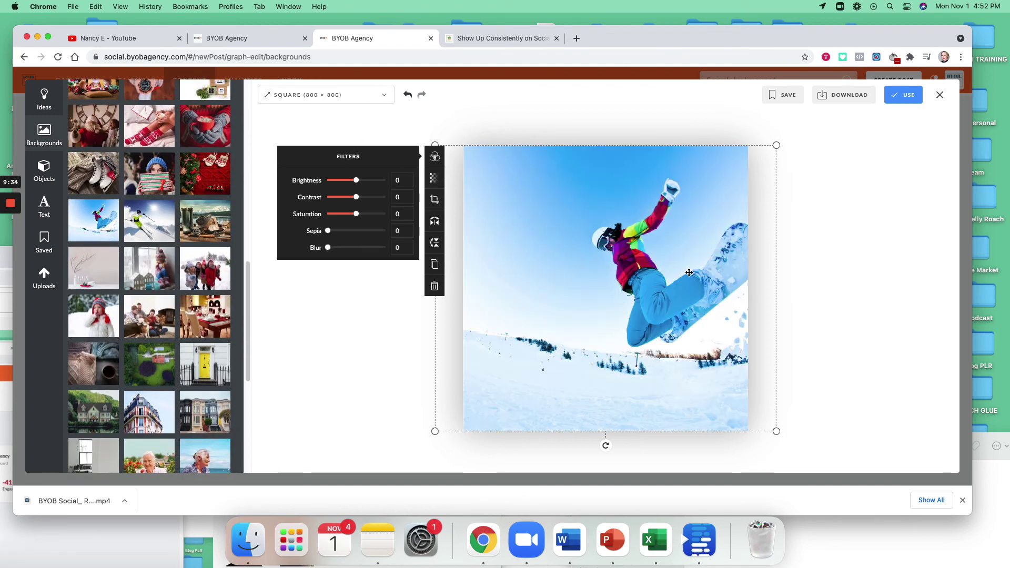
Replace the background with the photo of the woman in a red floral dress eating ice cream against a blue sky
scroll(196, 289, "down", 10)
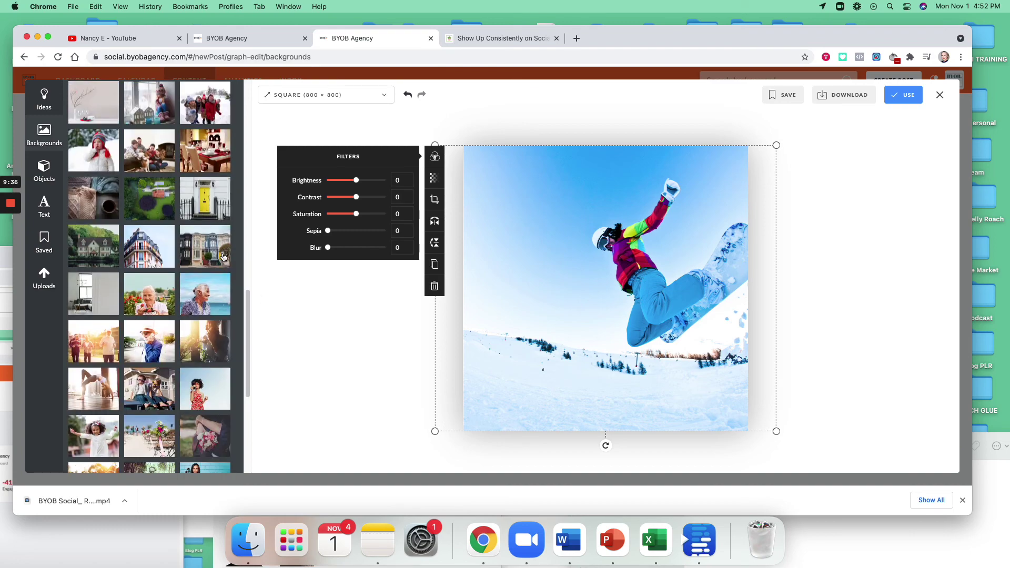
left_click(195, 200)
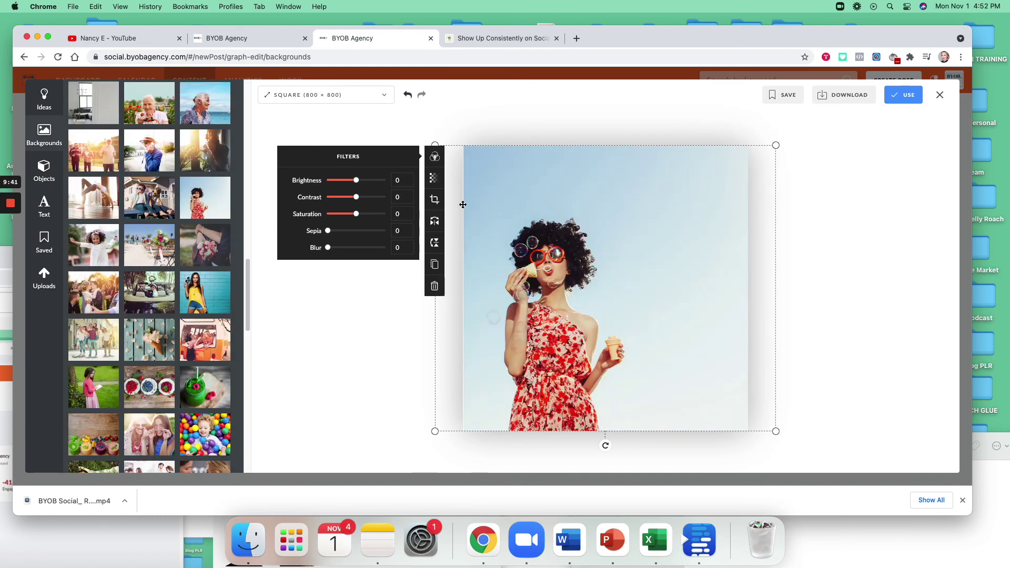
Add the white oval speech bubble with the black outline to the design and place it above and beside the woman's head
left_click(45, 174)
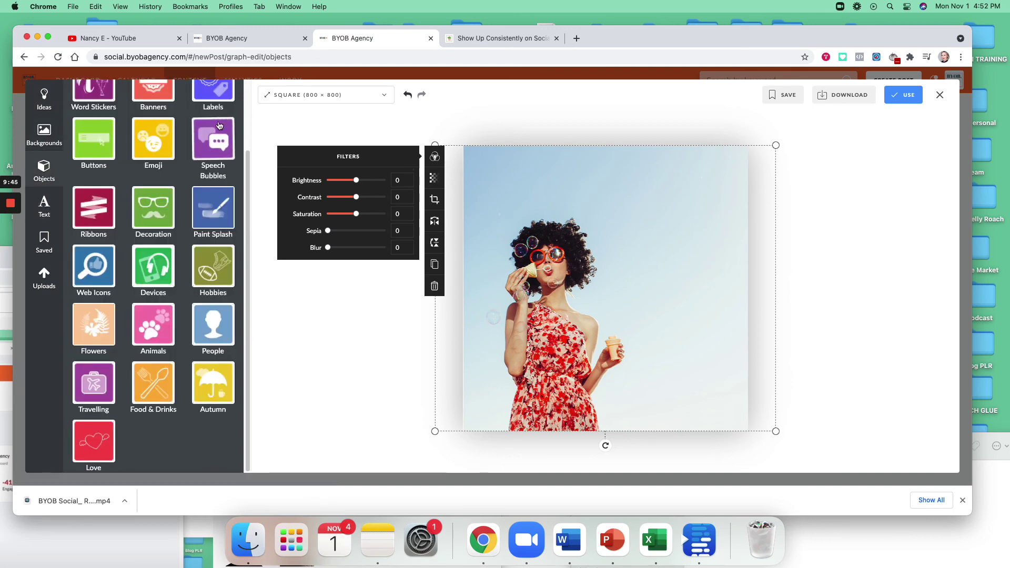
left_click(214, 144)
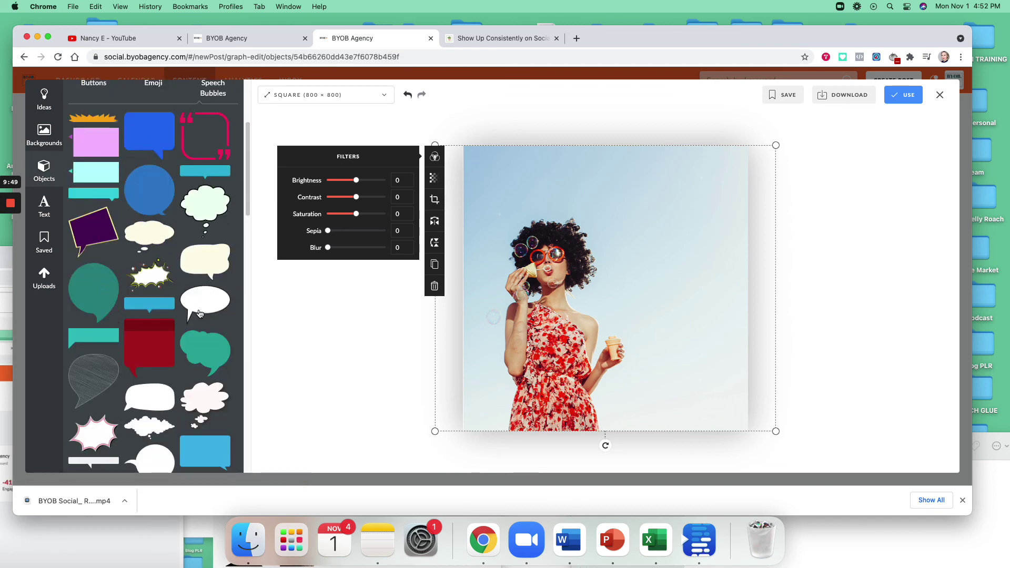
left_click(199, 307)
left_click_drag(602, 291, 651, 227)
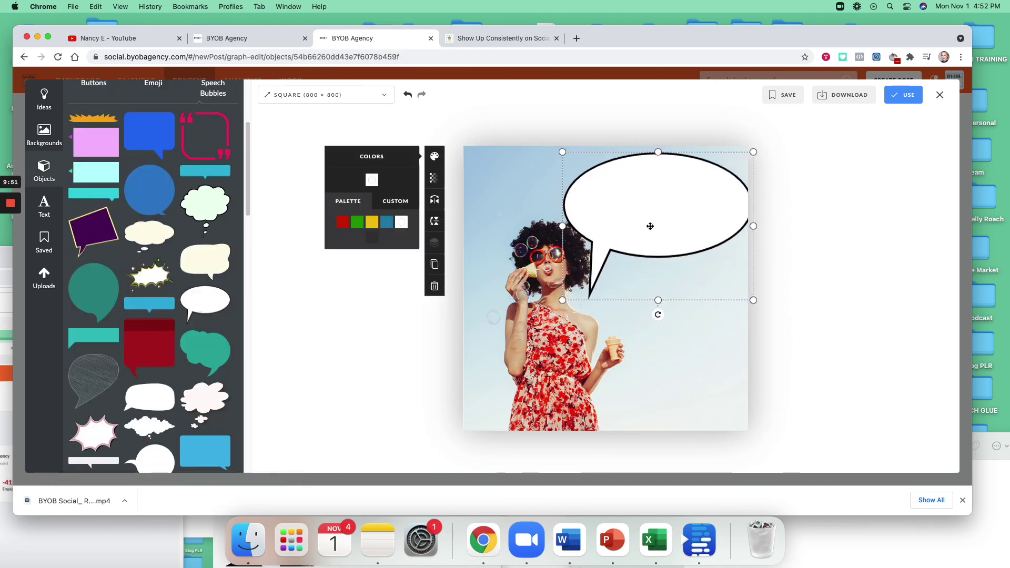
Shrink the speech bubble and reposition it fully inside the image, in the sky beside the woman's head
left_click_drag(562, 152, 623, 196)
left_click_drag(709, 177, 739, 170)
left_click_drag(626, 180, 645, 188)
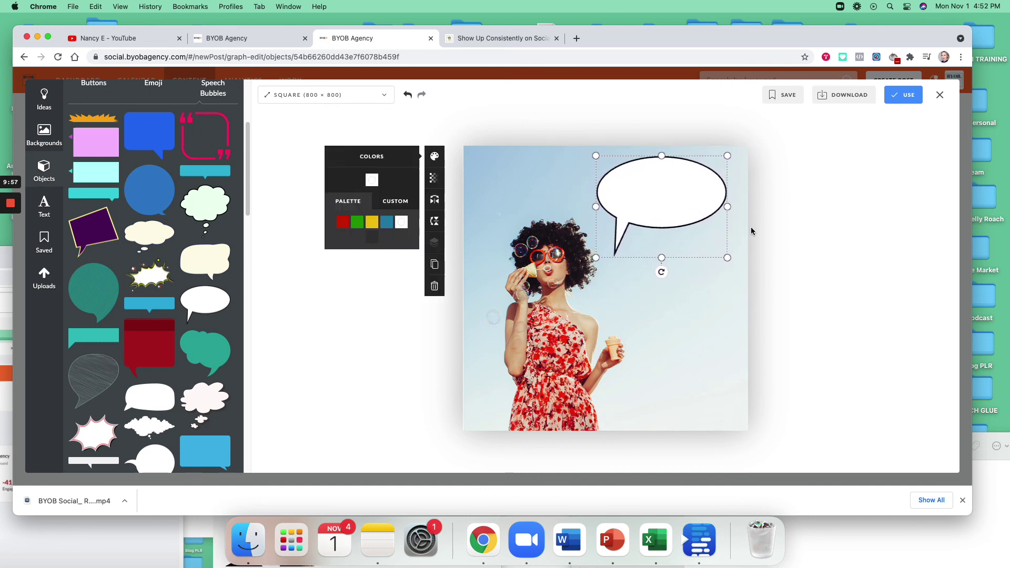
left_click(750, 228)
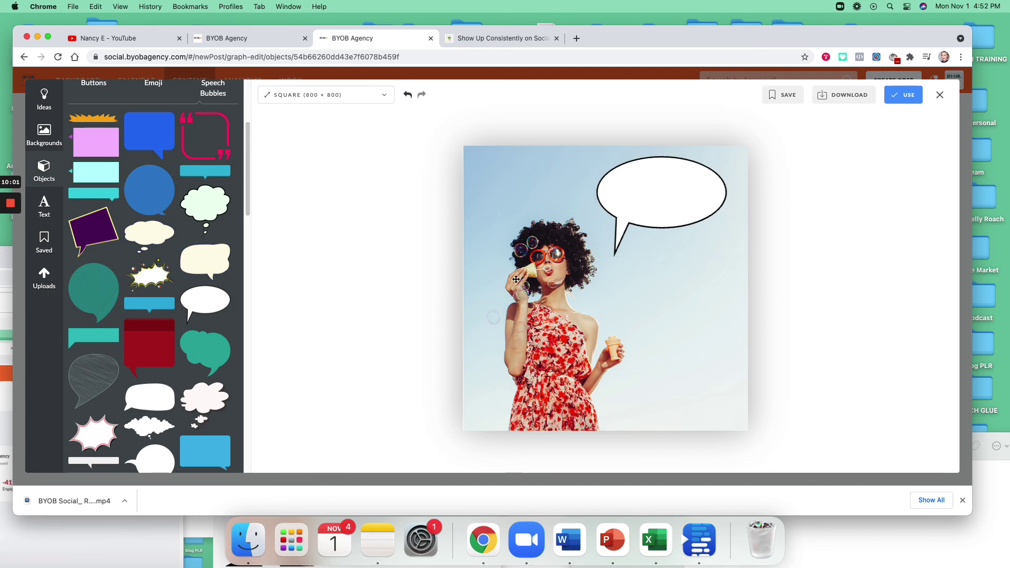
Delete the speech bubble and add a default text box to the design
scroll(167, 461, "down", 2)
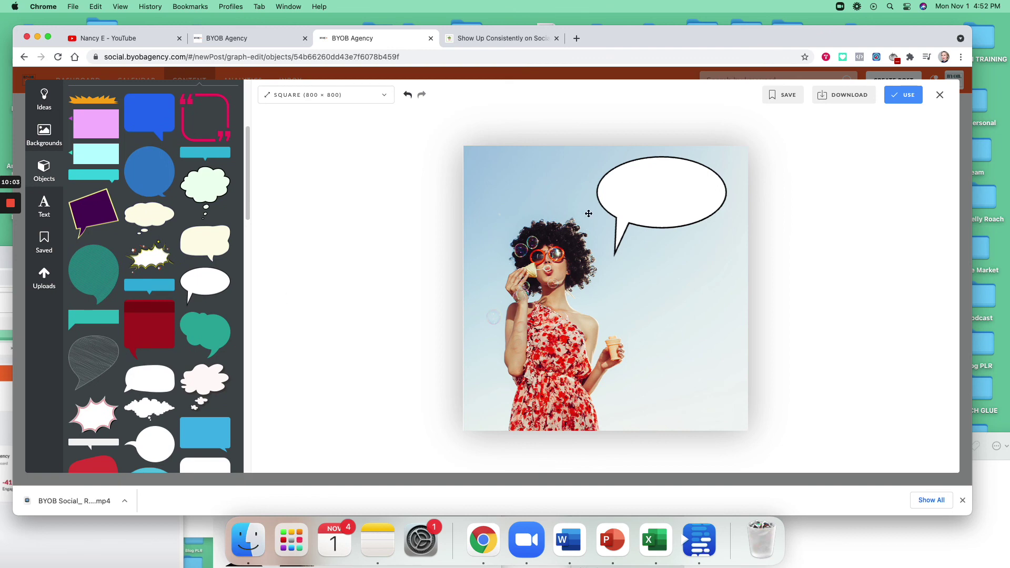
left_click(623, 199)
key("Delete")
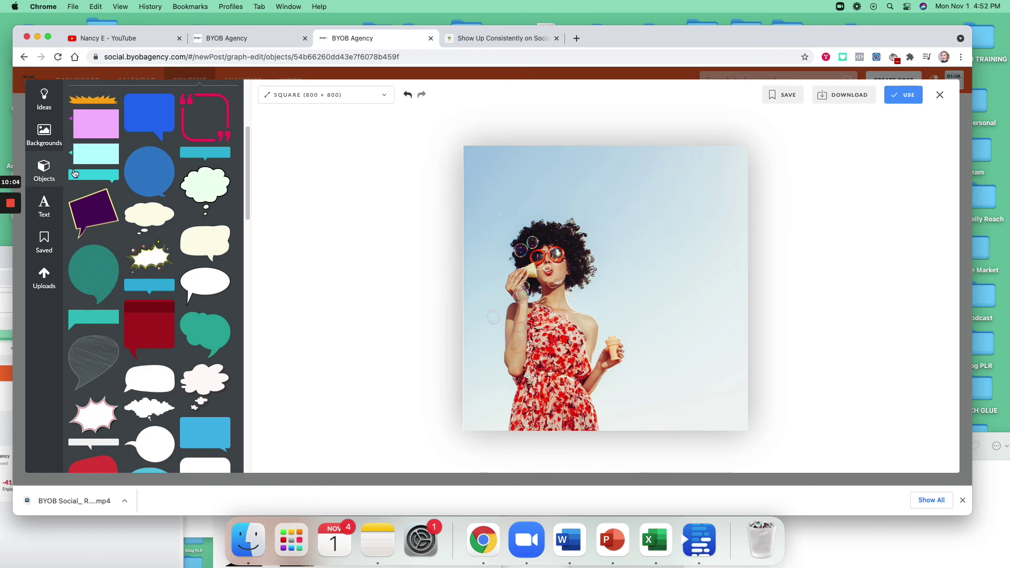
left_click(45, 206)
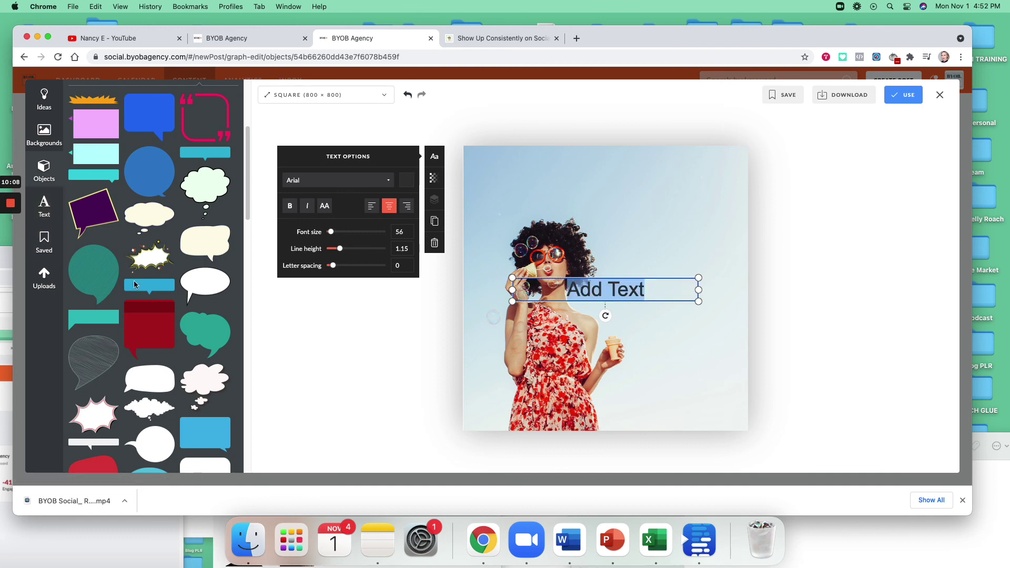
View the saved designs and the ideas library, and close the graphic editor, discarding the unsaved design
left_click(44, 242)
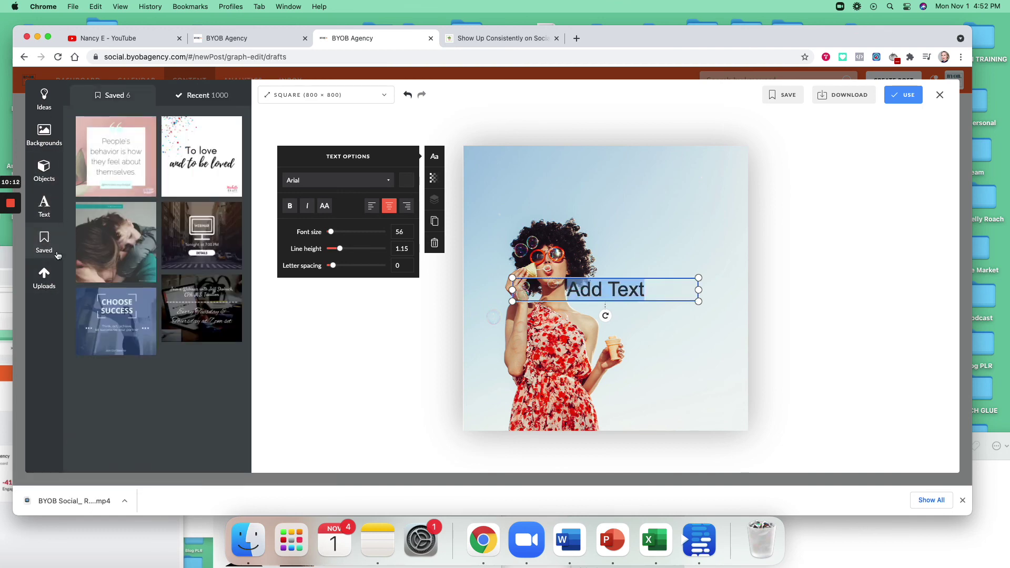
left_click(45, 99)
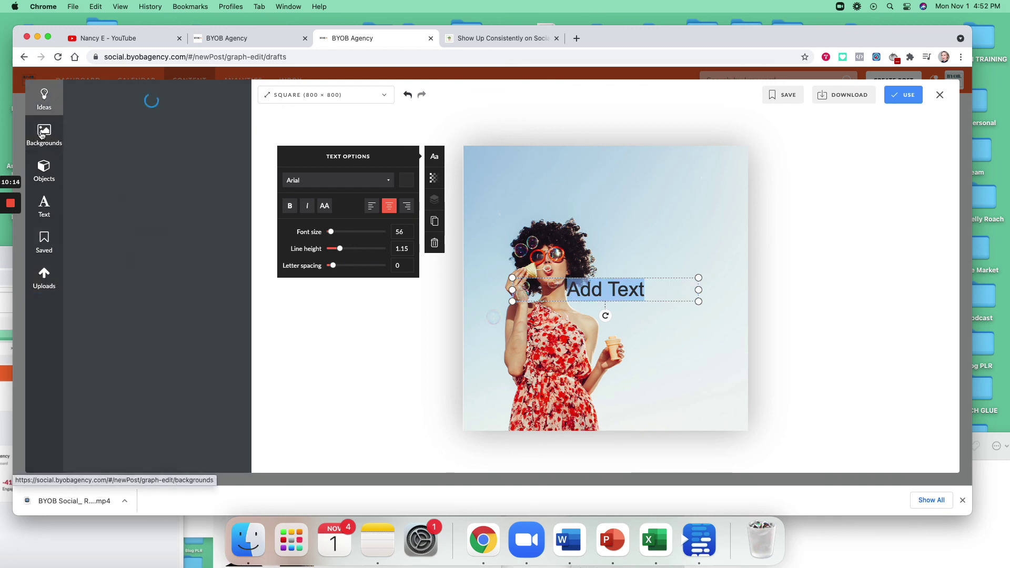
left_click(939, 95)
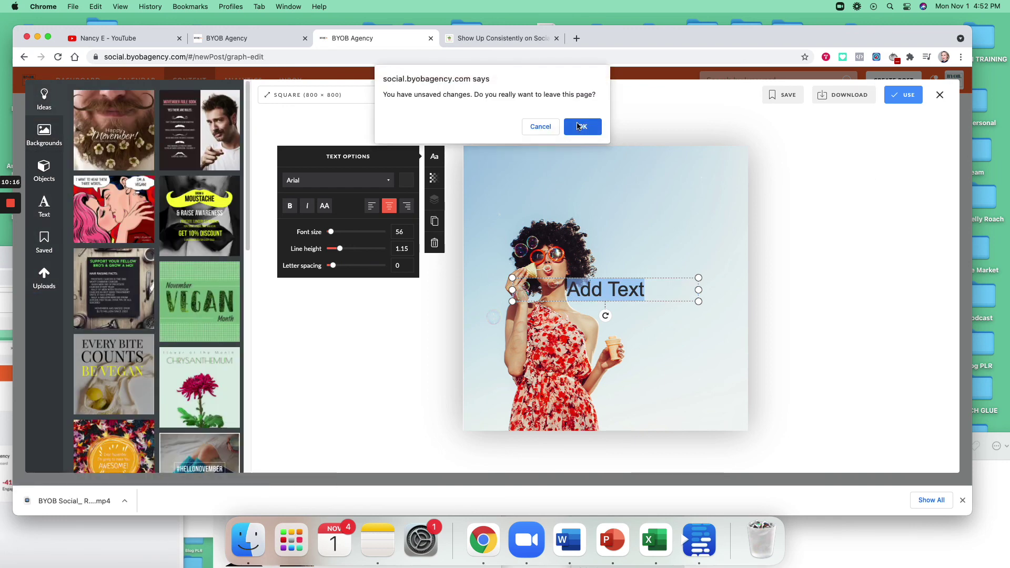
left_click(581, 125)
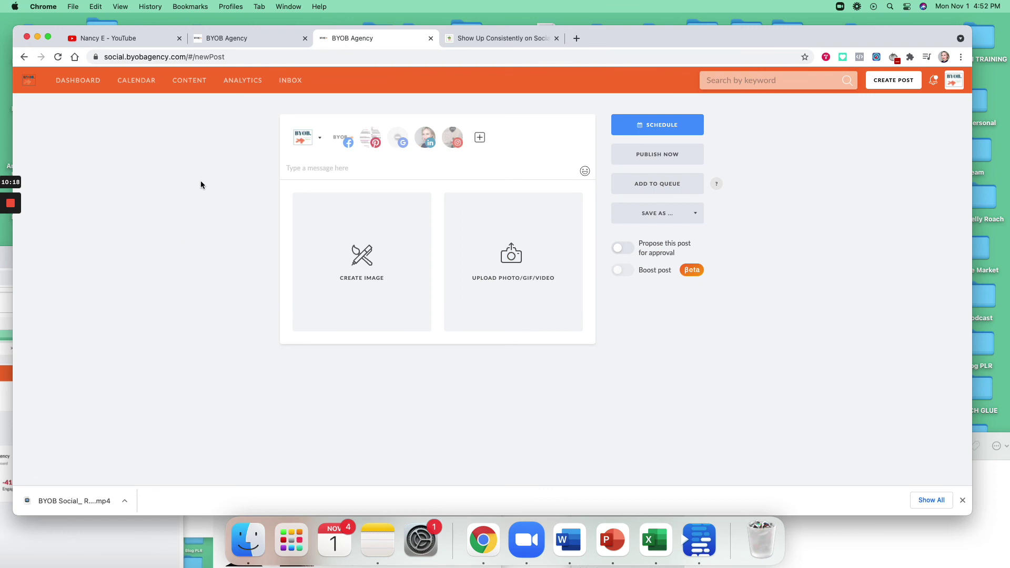